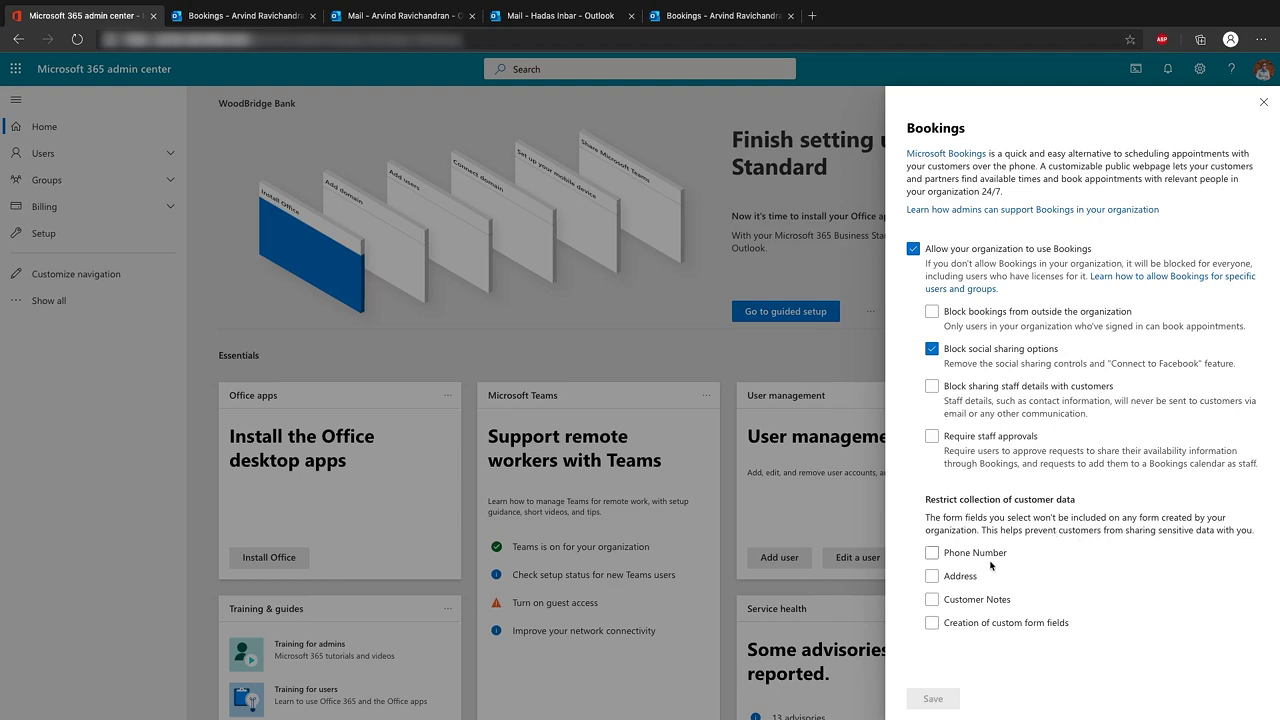
Exclude Address from collected customer data and save the Bookings settings
click(936, 578)
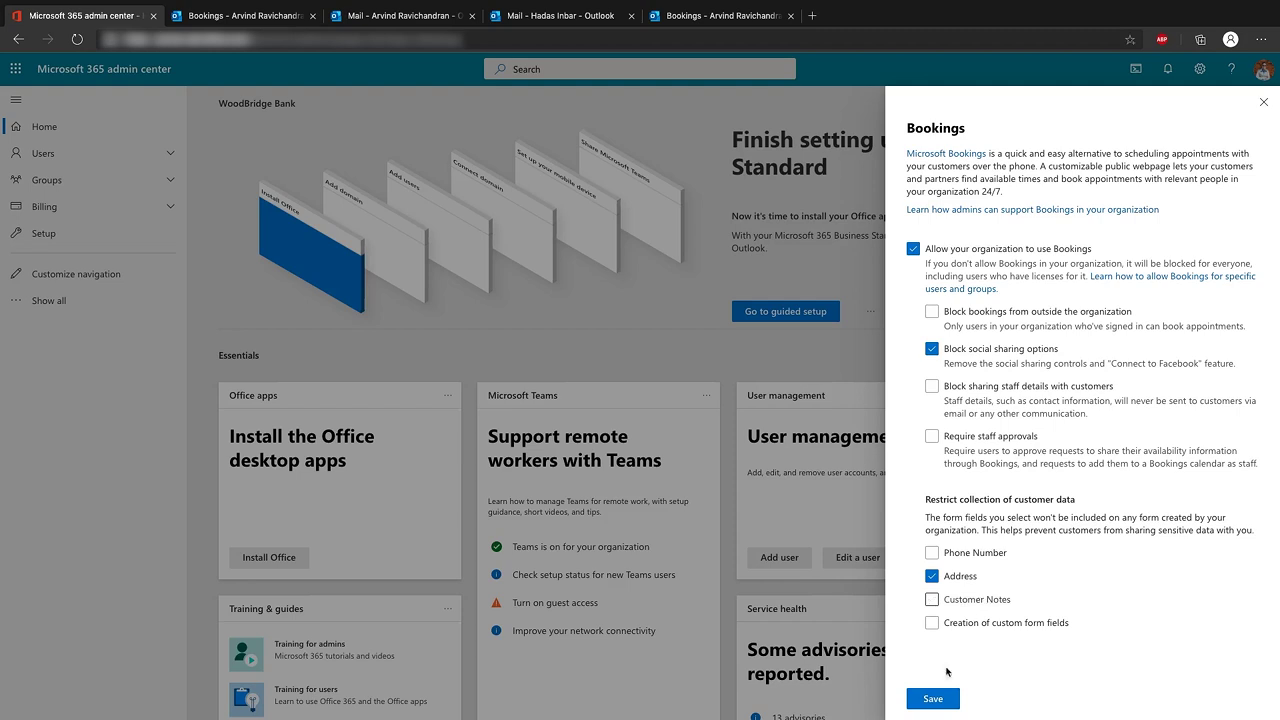
click(937, 701)
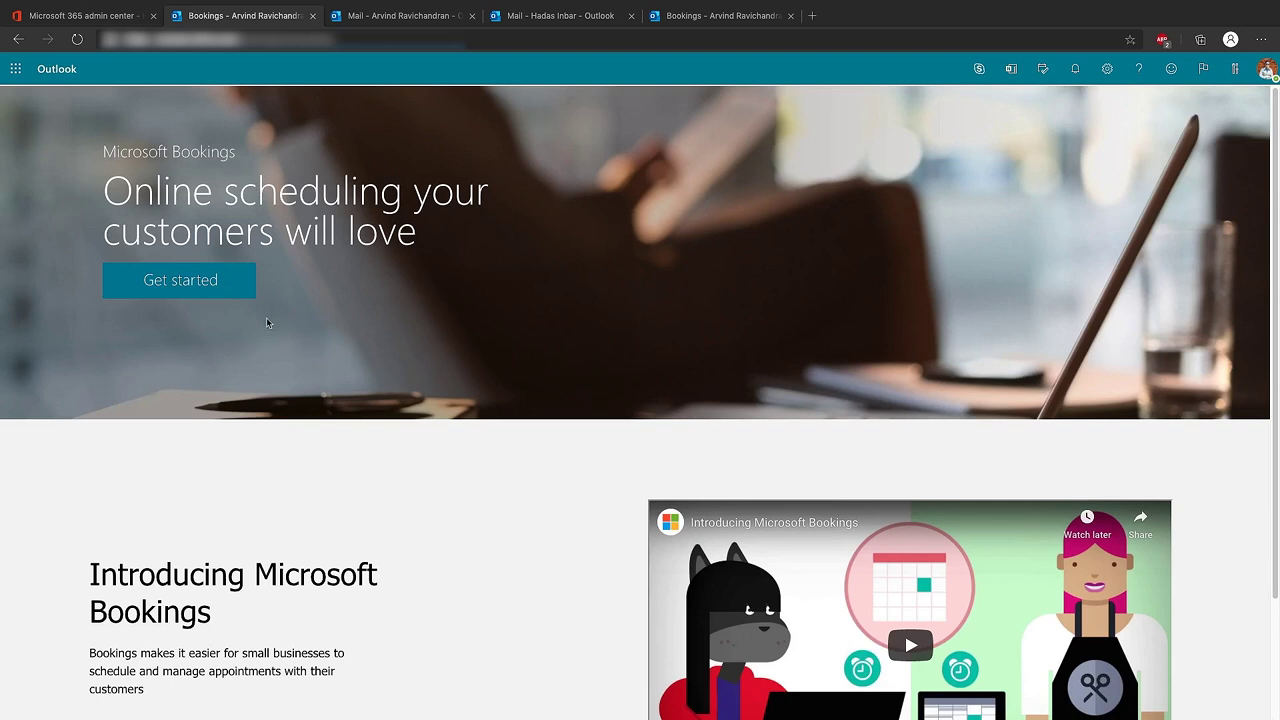
Start a new calendar whose first service, Tax Assistance, is a 1-hour online appointment
click(206, 283)
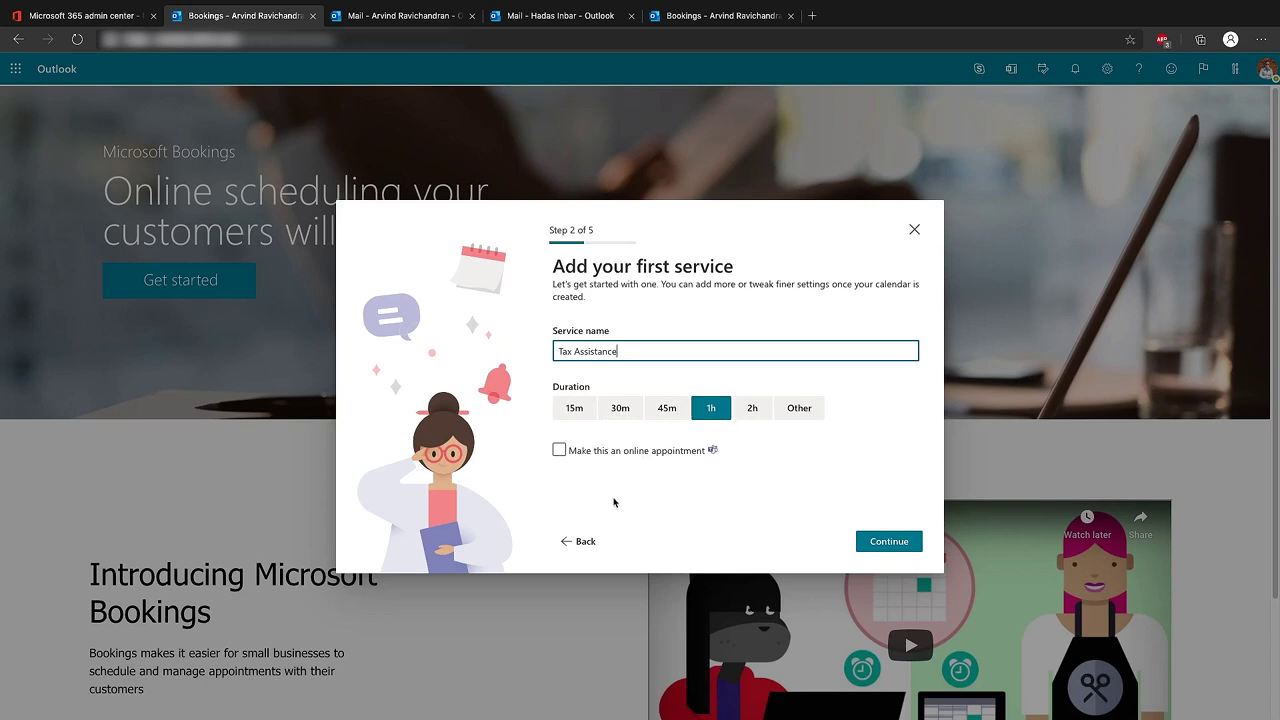
click(559, 451)
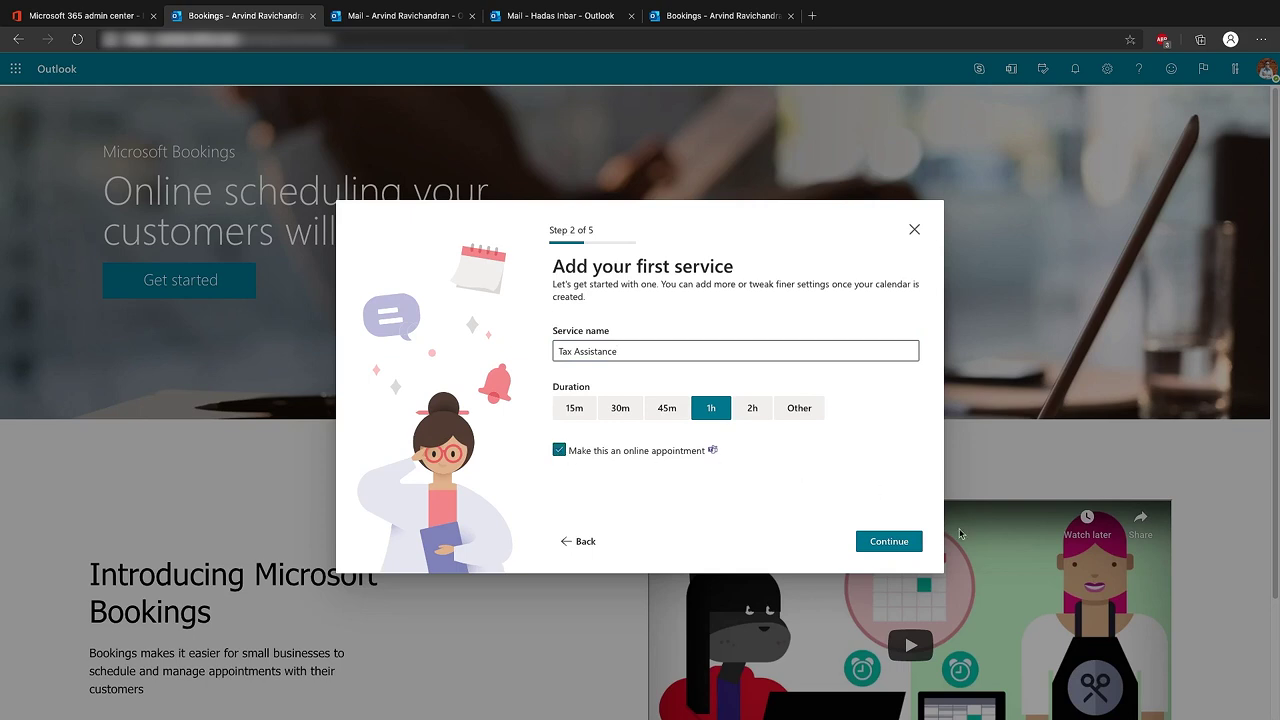
click(892, 548)
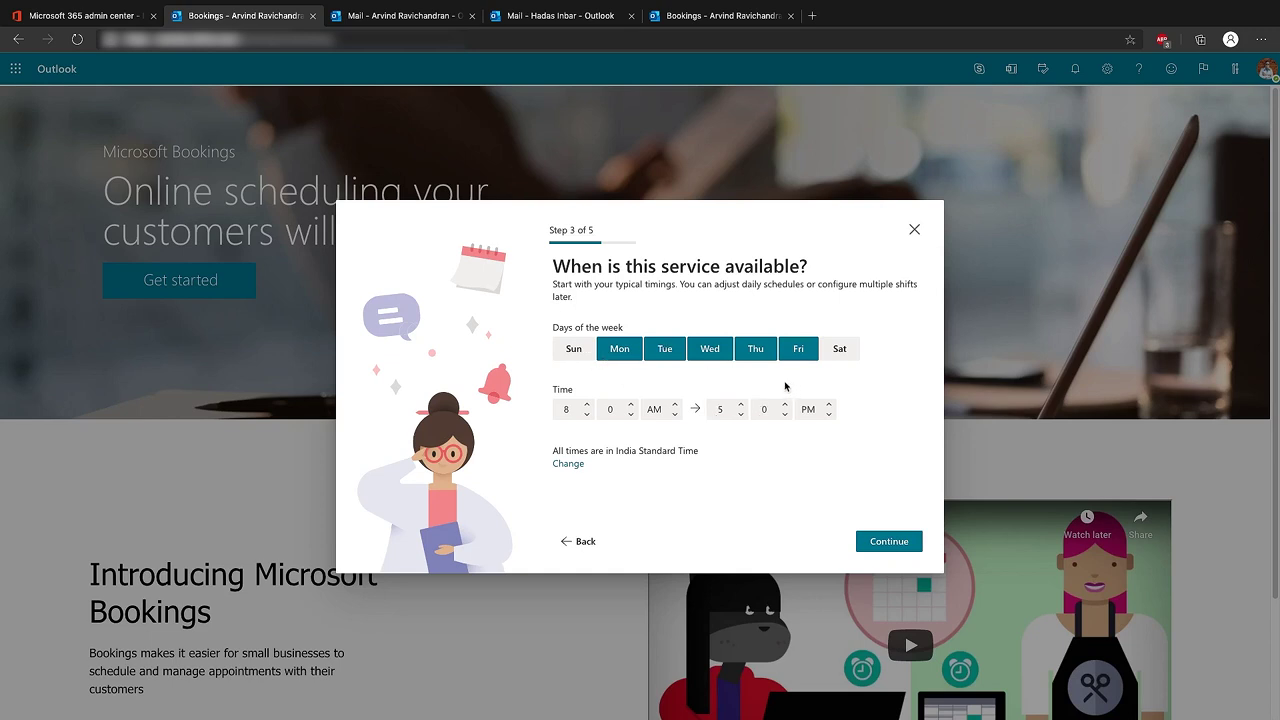
Drop Wednesday from Tax Assistance availability, keeping 8:00 AM to 5:00 PM on the other weekdays
click(714, 361)
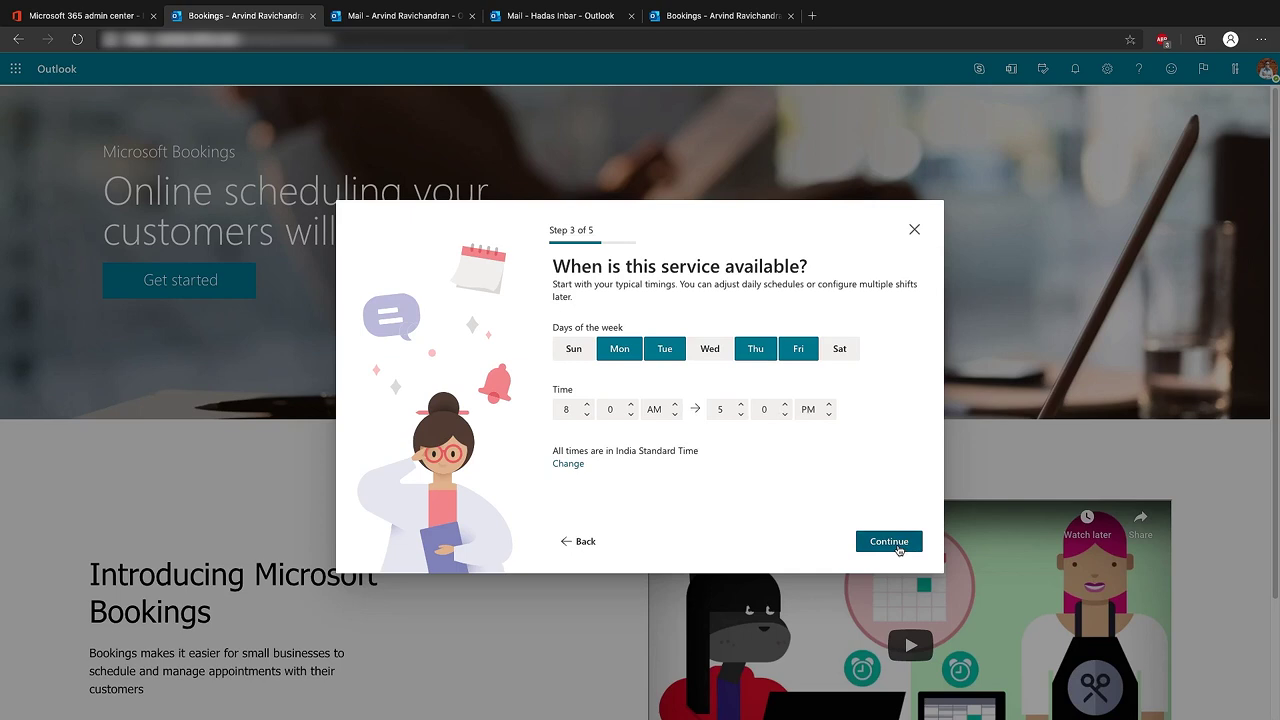
click(898, 548)
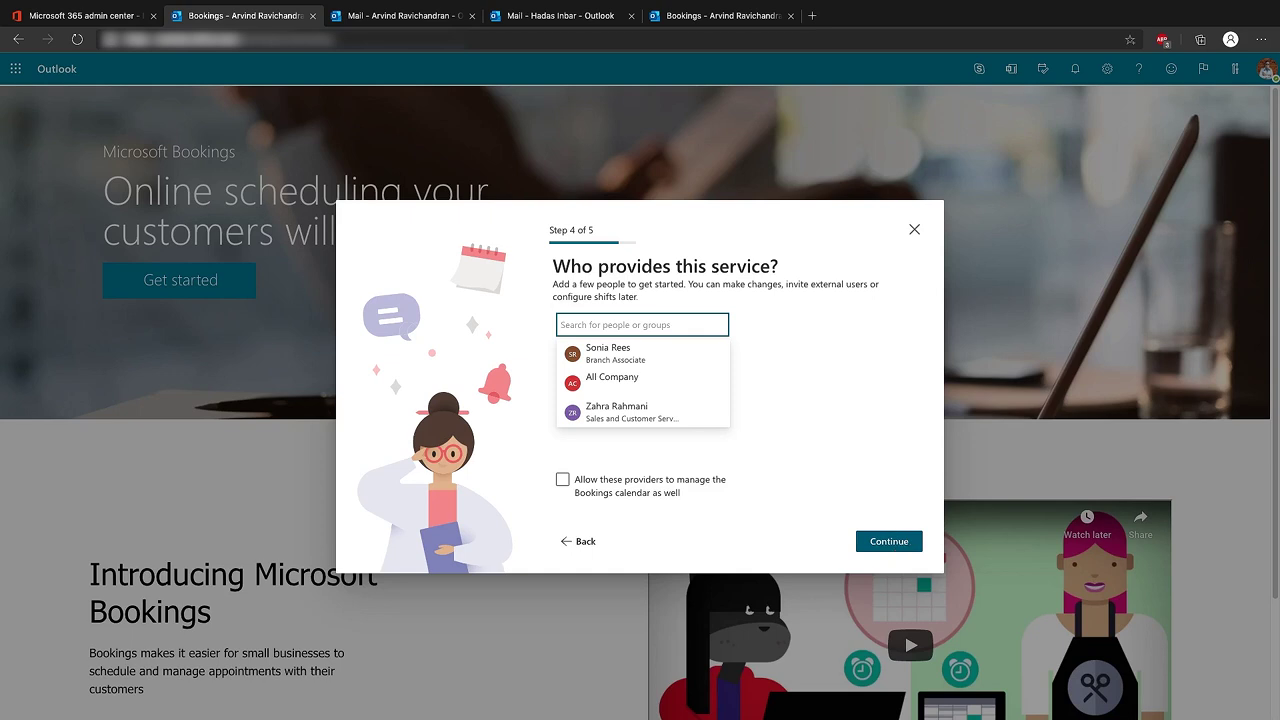
Add the Finance Manager, investment research staffer and personal finance adviser as service providers
text(arvind)
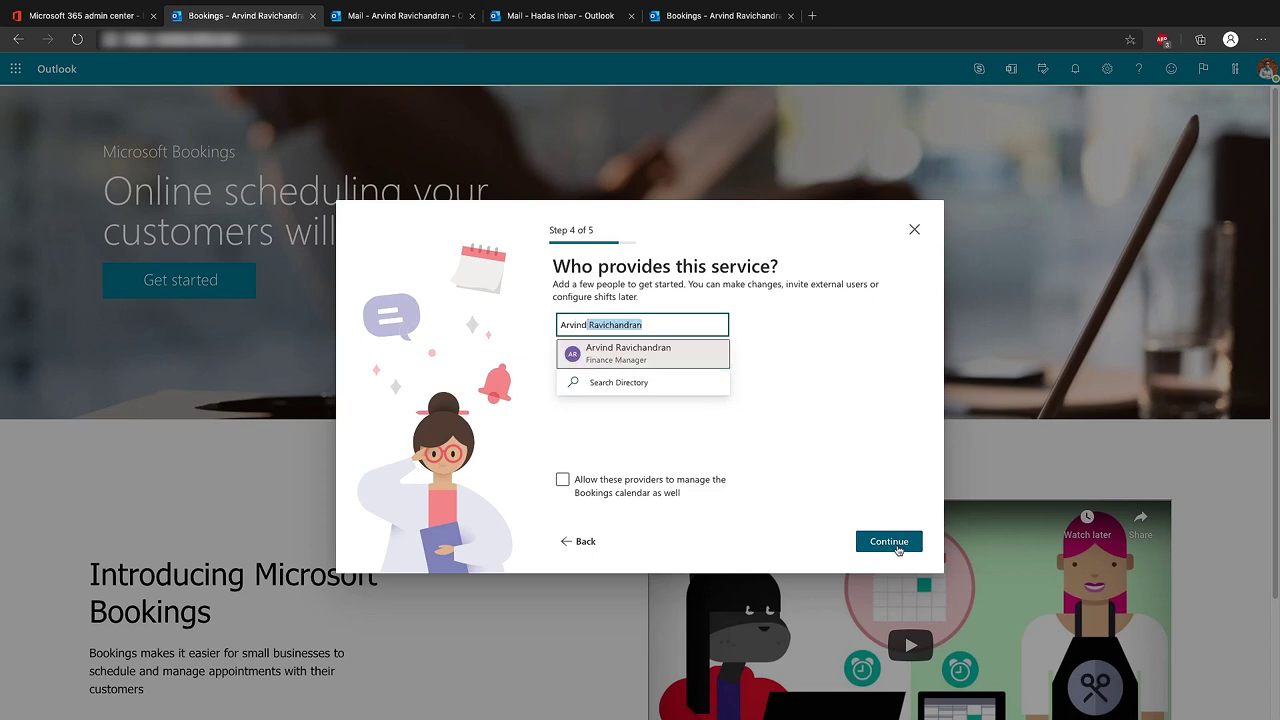
click(660, 360)
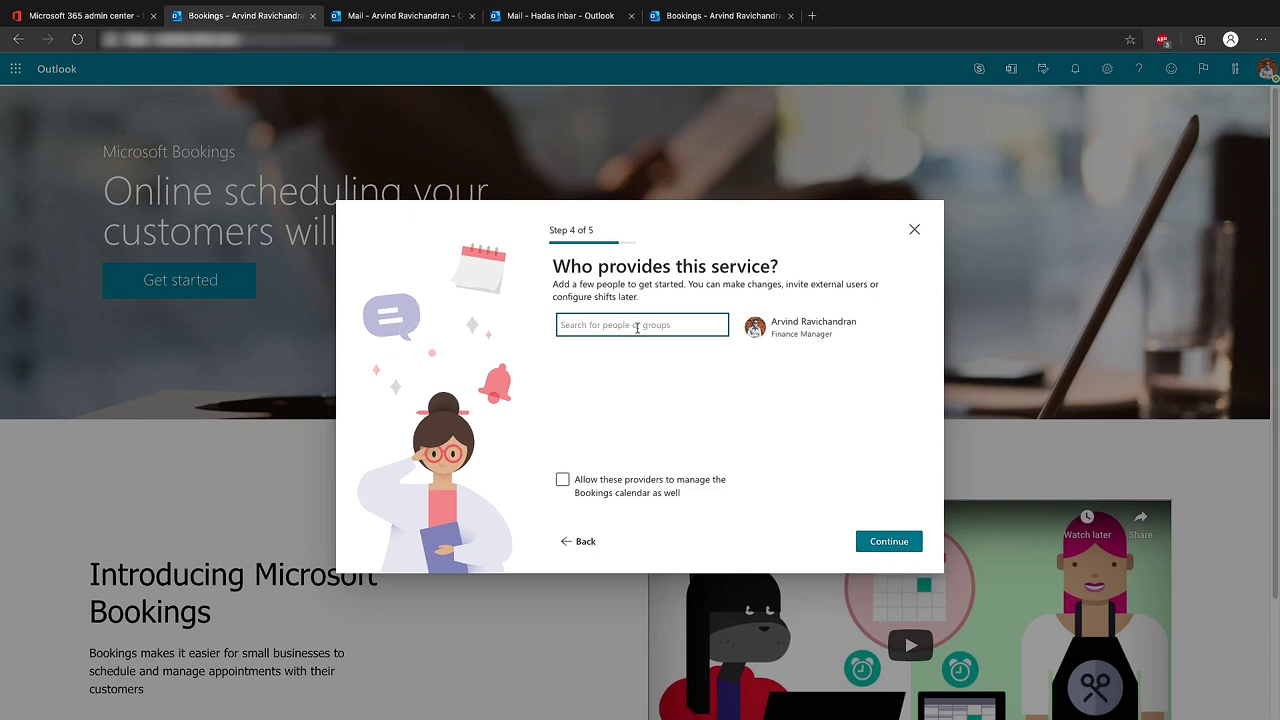
text(Clau)
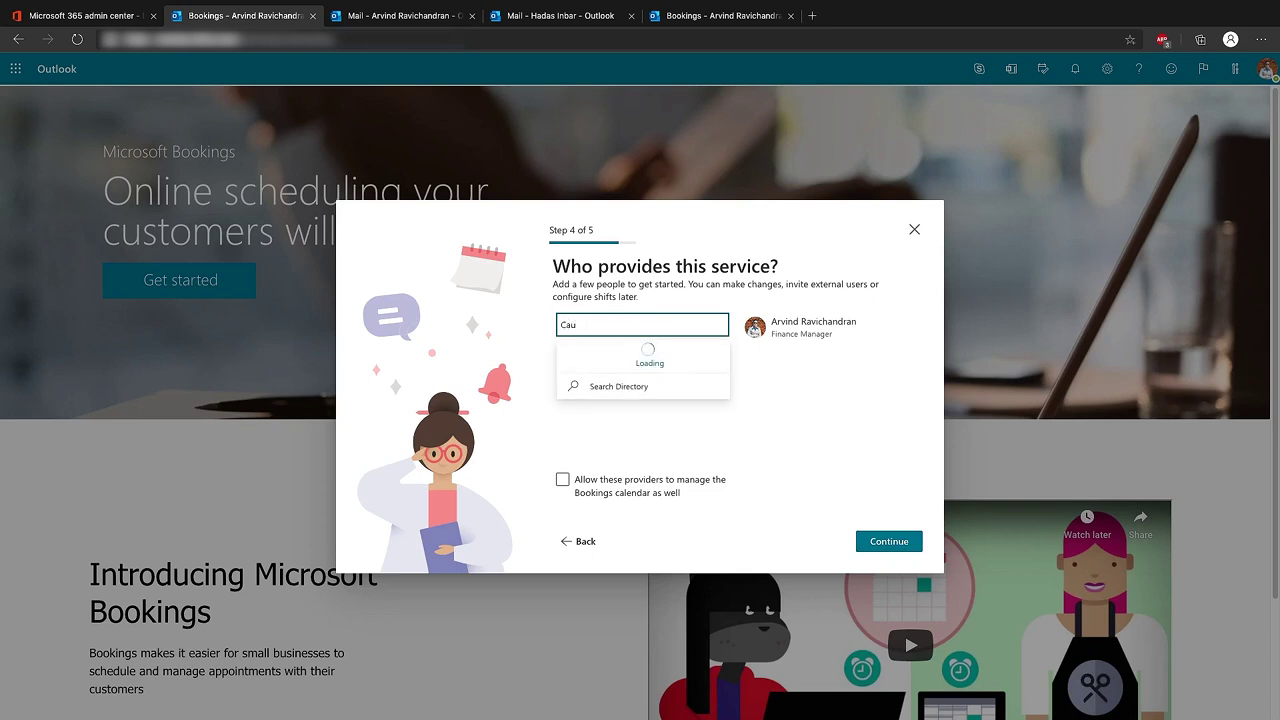
text(di)
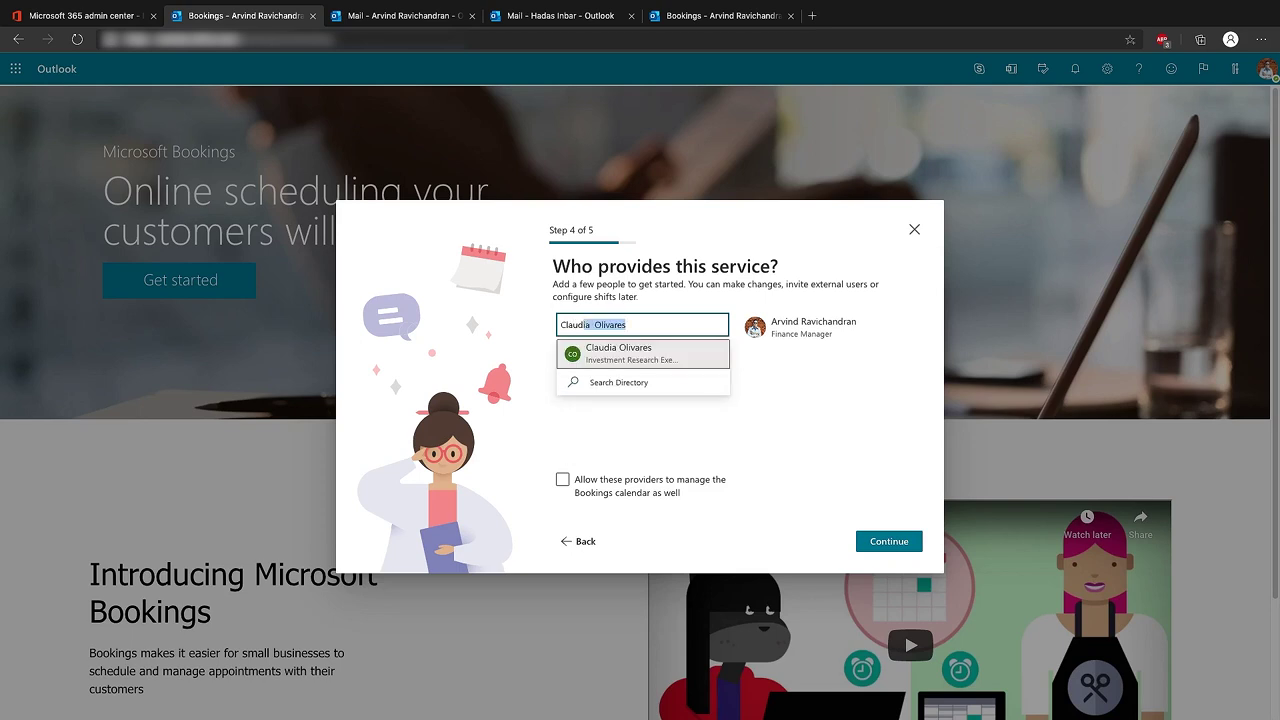
text(a)
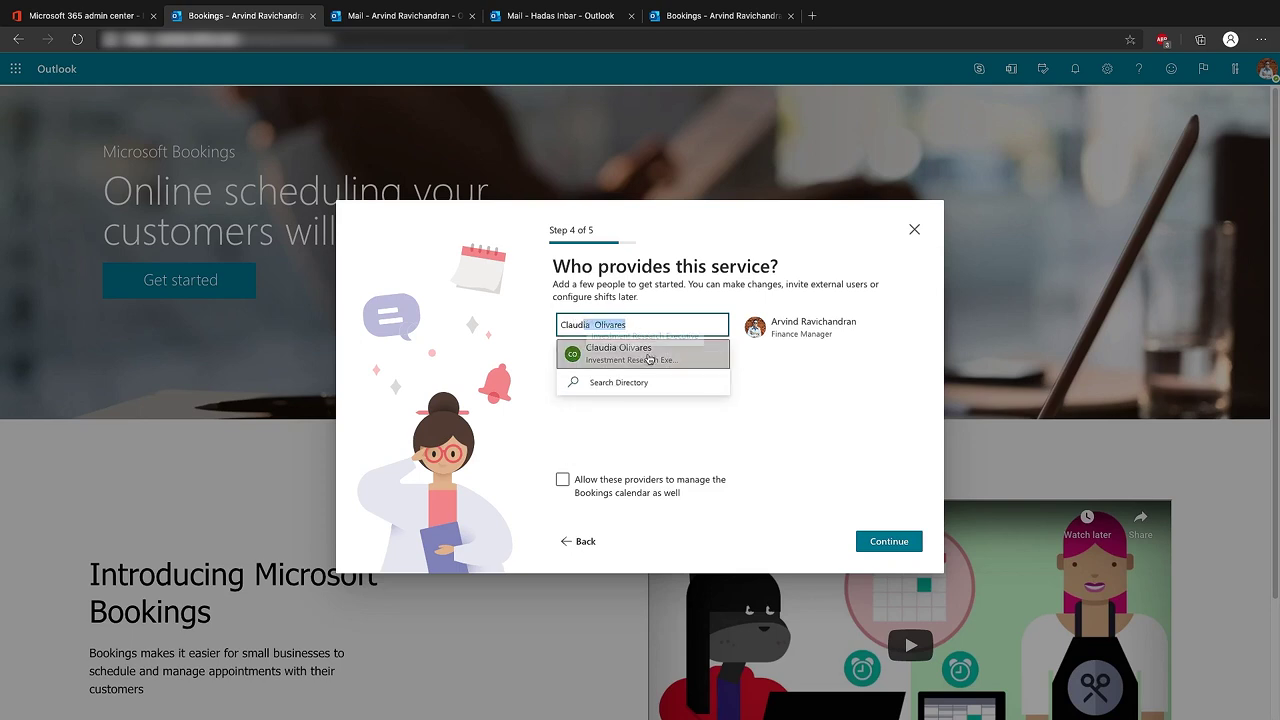
click(648, 360)
click(618, 325)
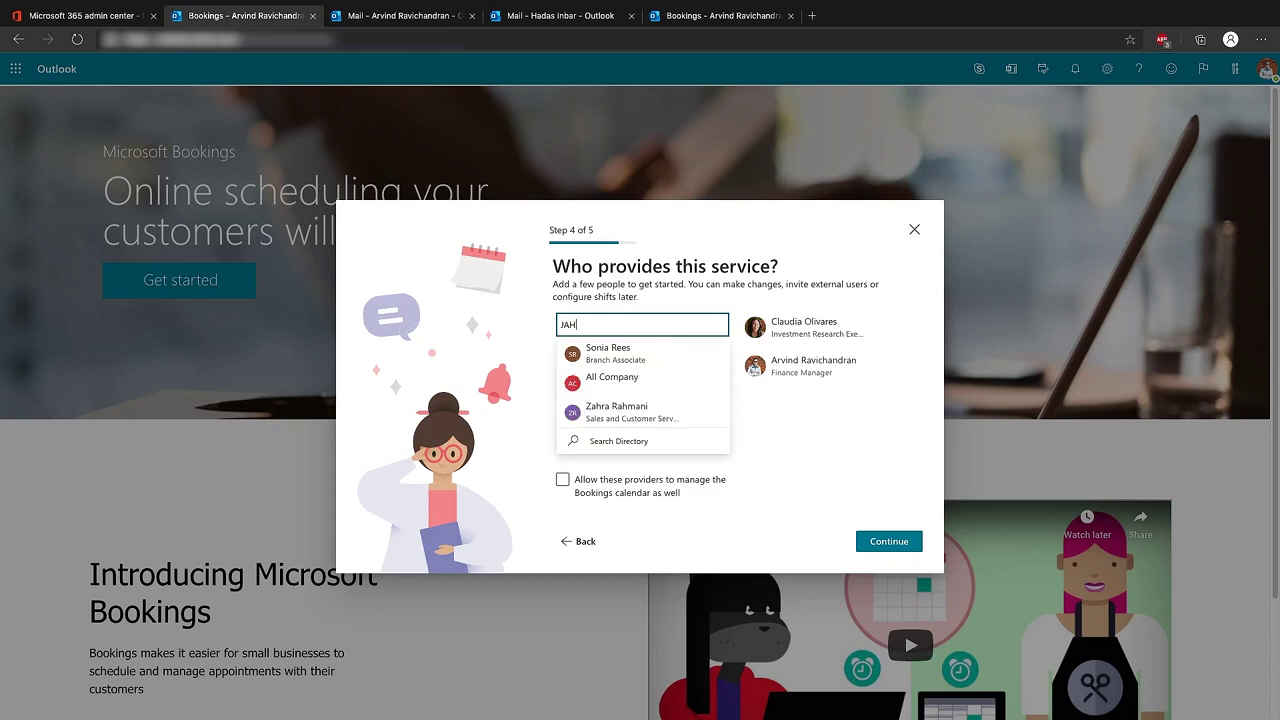
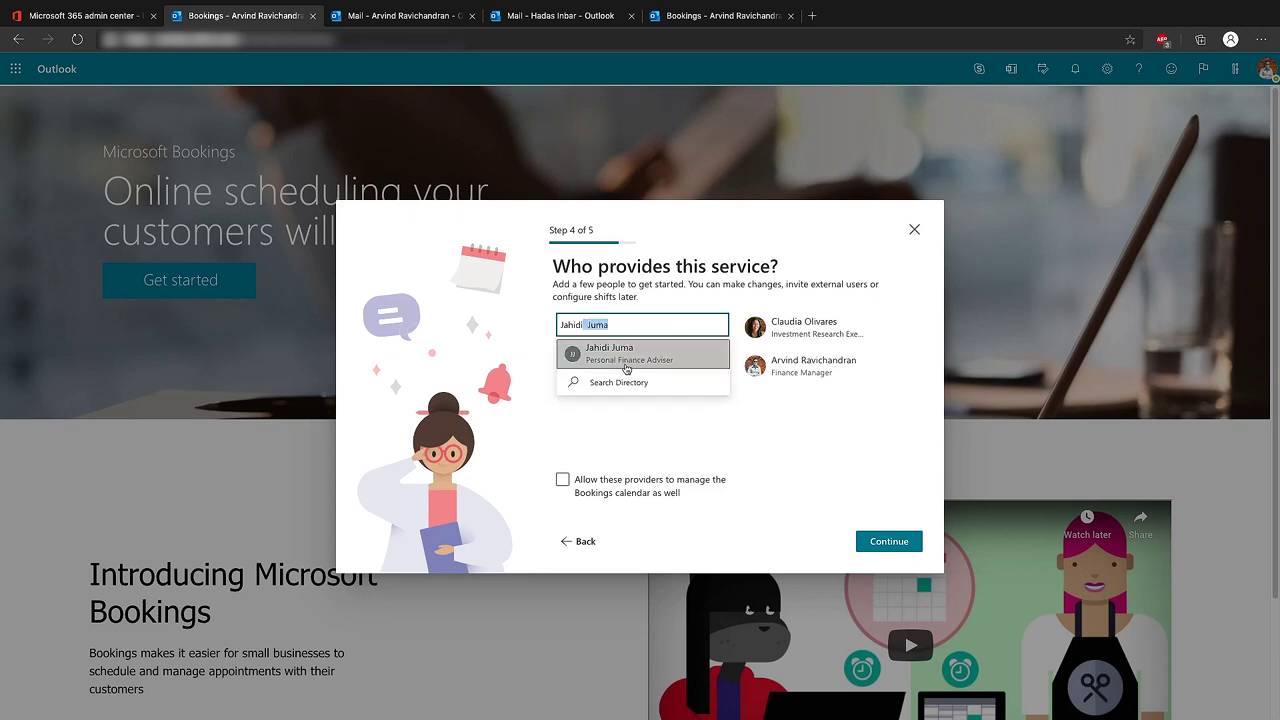
click(626, 355)
Add the customer engagement staff member and allow providers to manage the Bookings calendar
click(605, 325)
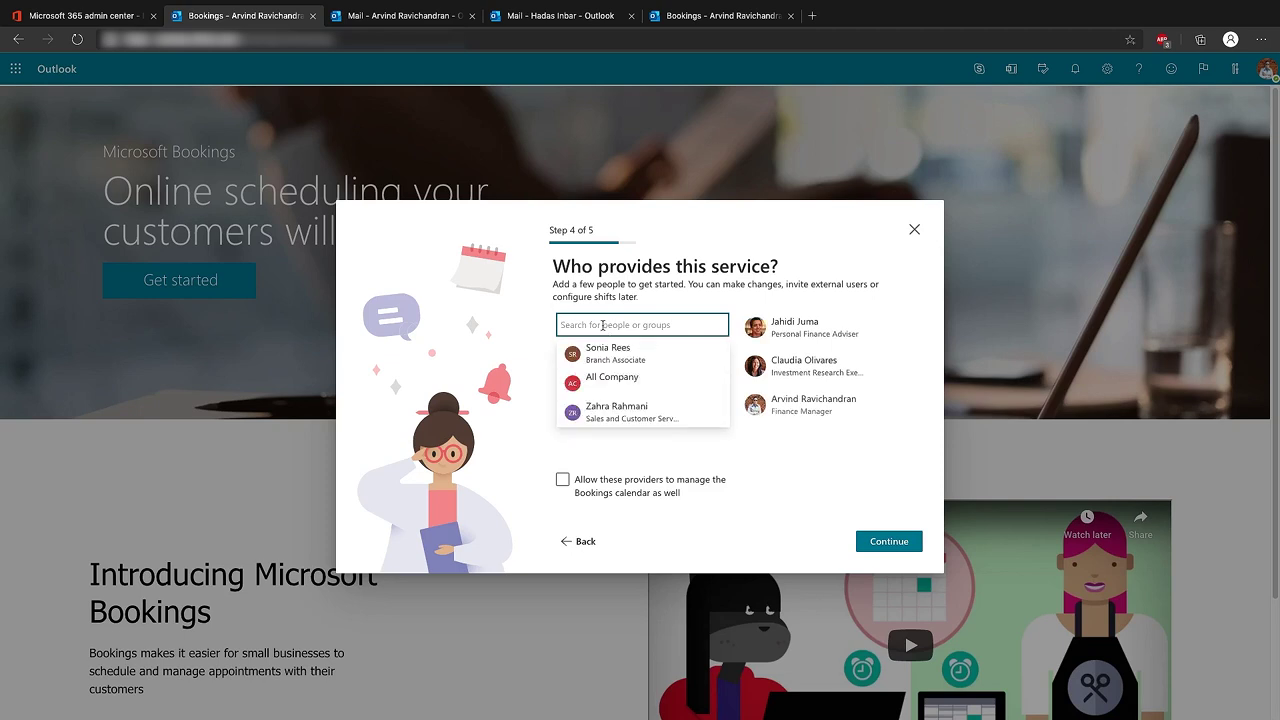
text(raf)
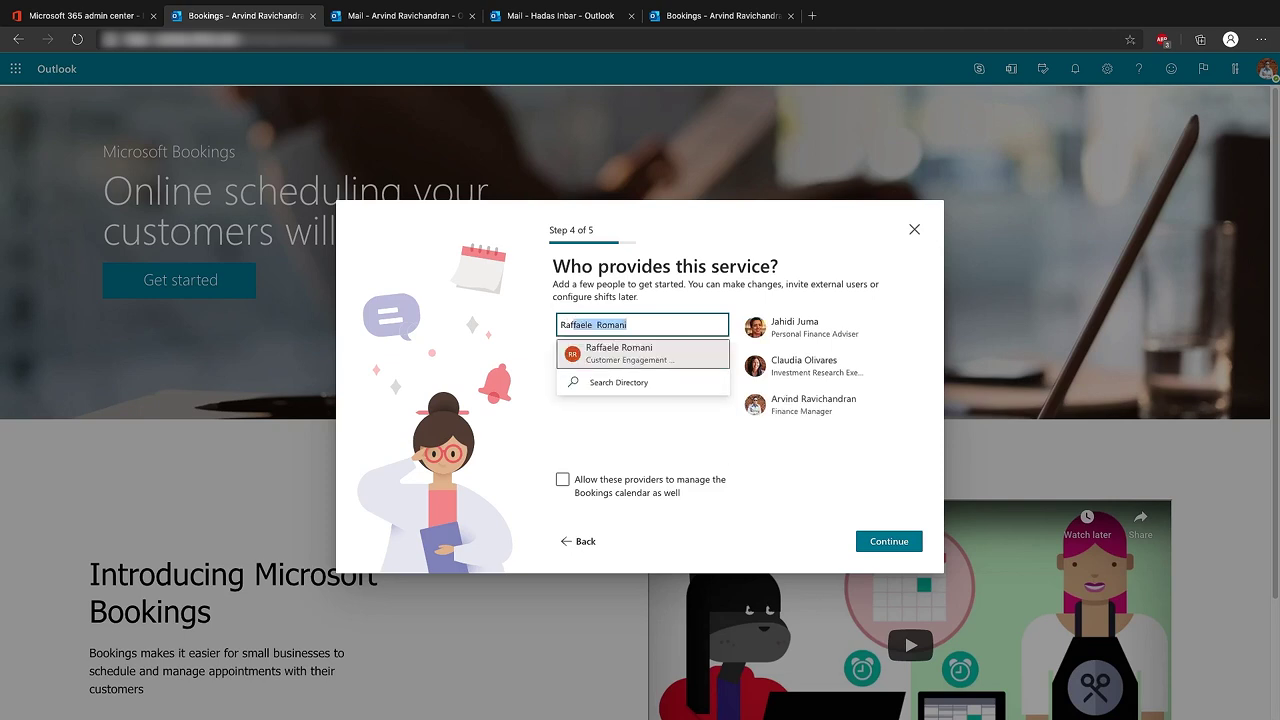
click(621, 356)
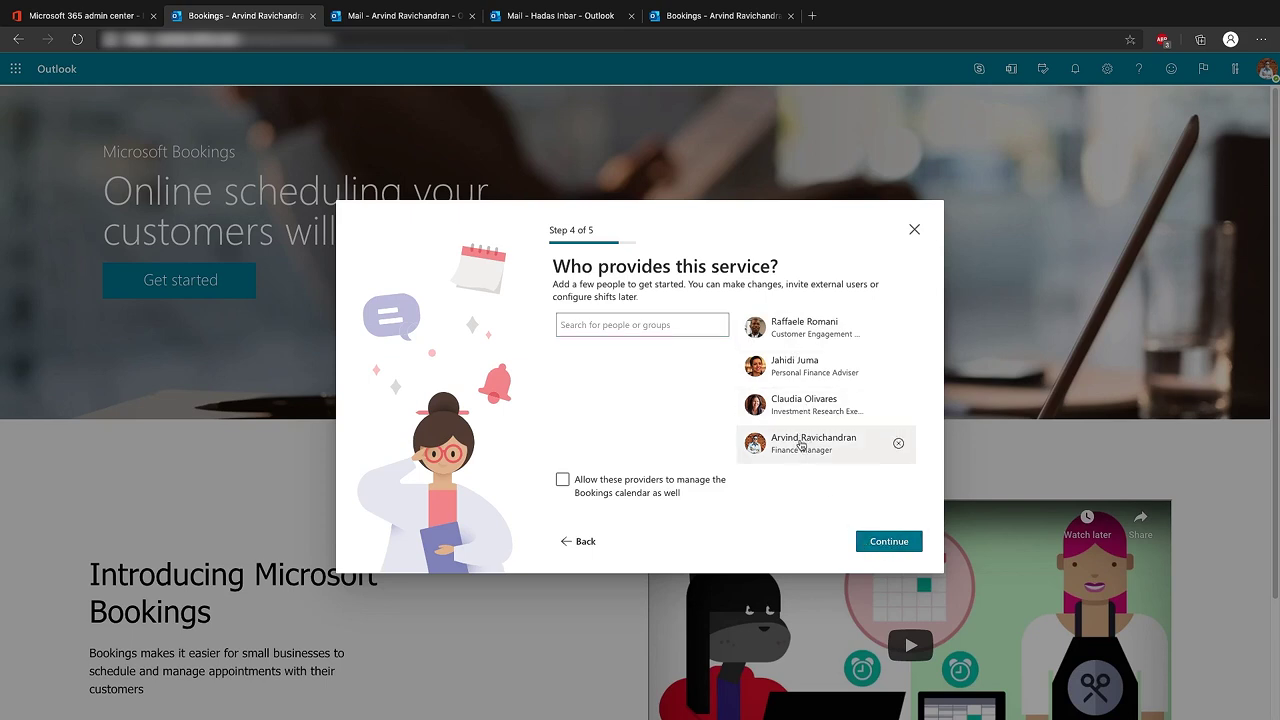
click(563, 482)
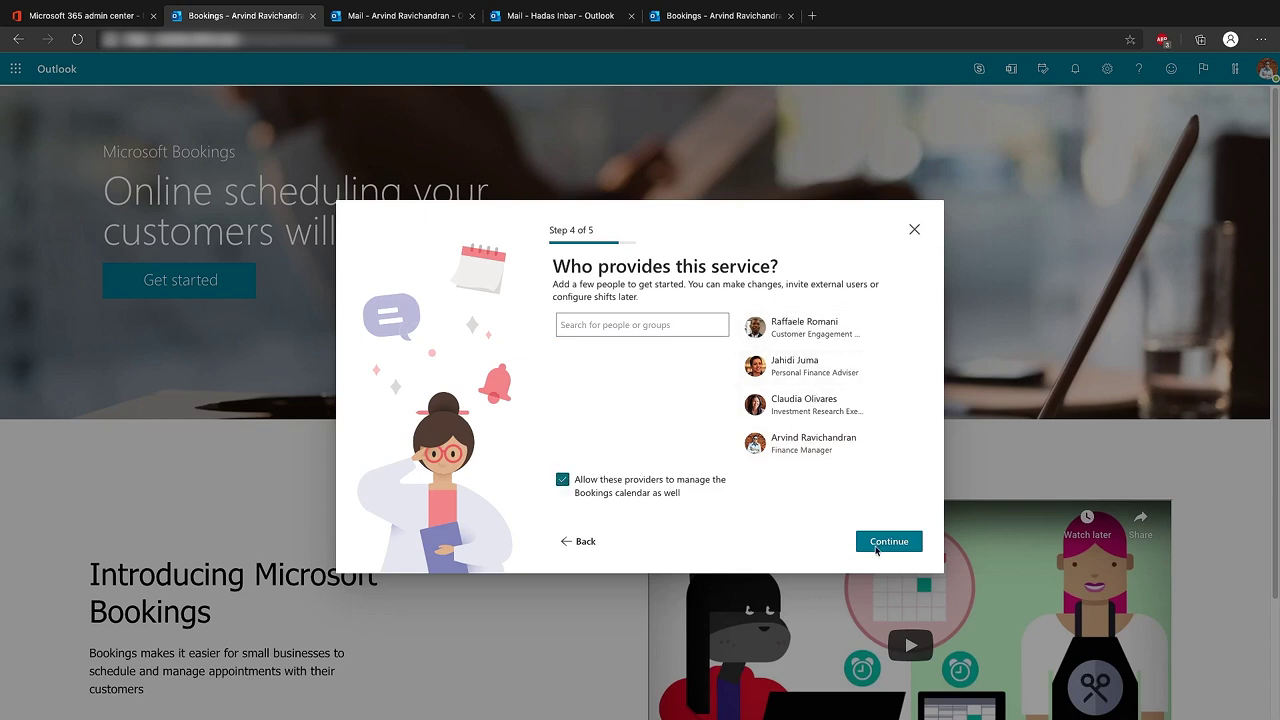
click(886, 546)
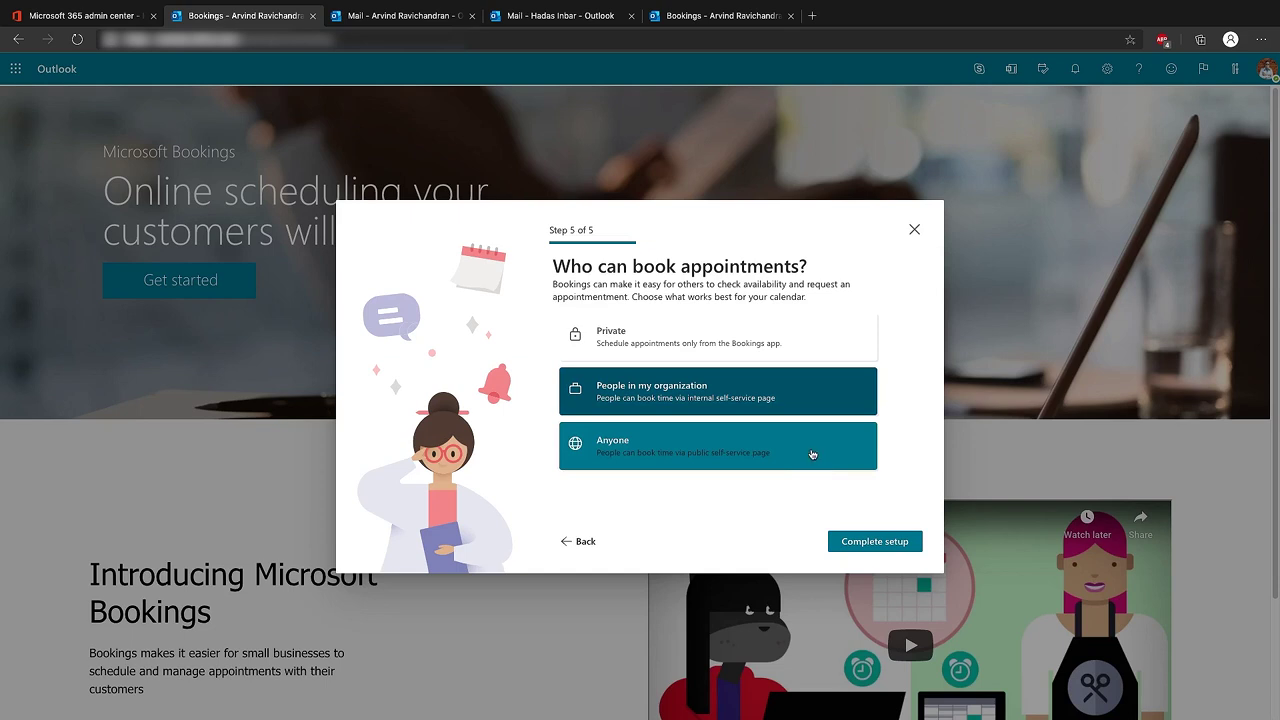
Let Anyone book, complete setup, and view the public booking page in a new tab
click(814, 452)
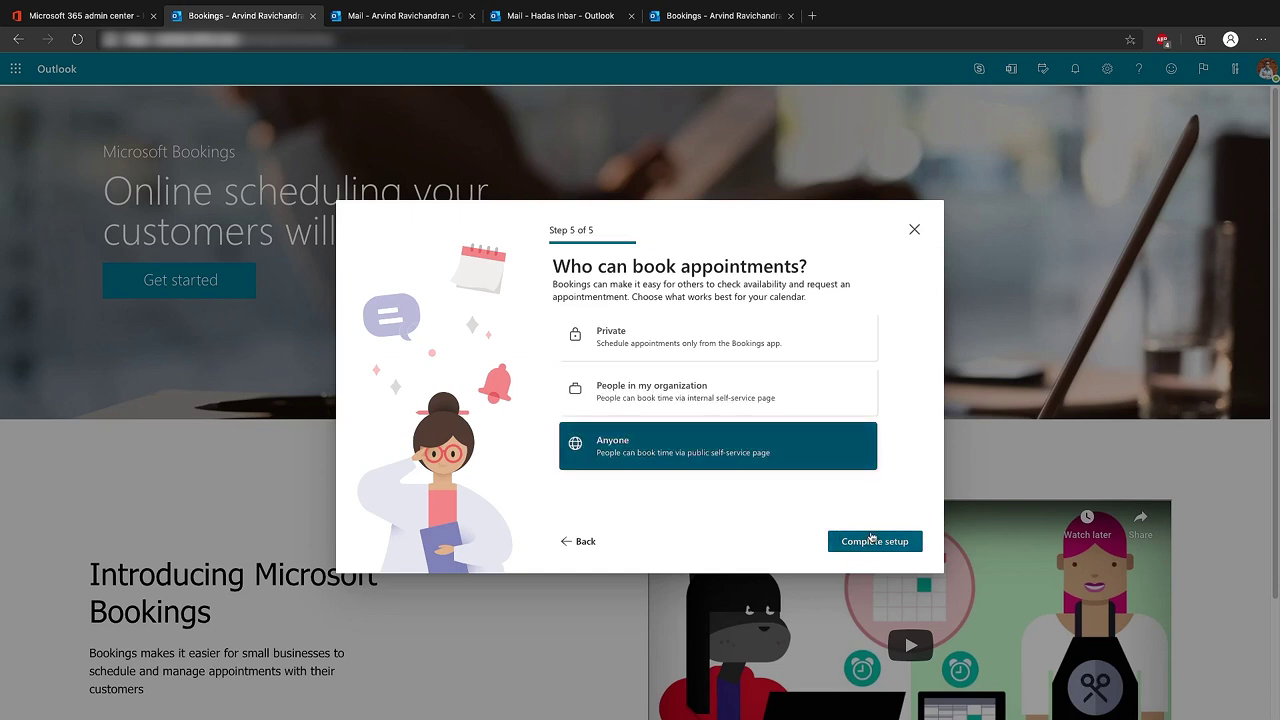
click(873, 541)
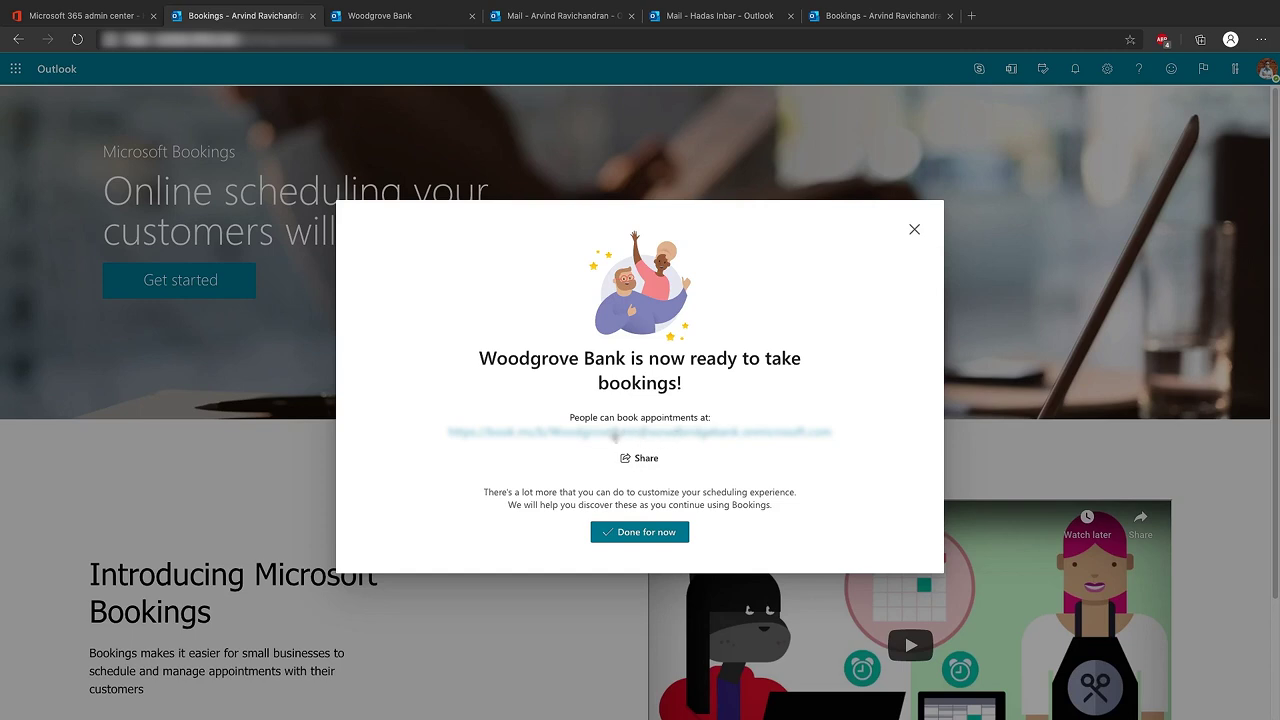
right_click(614, 436)
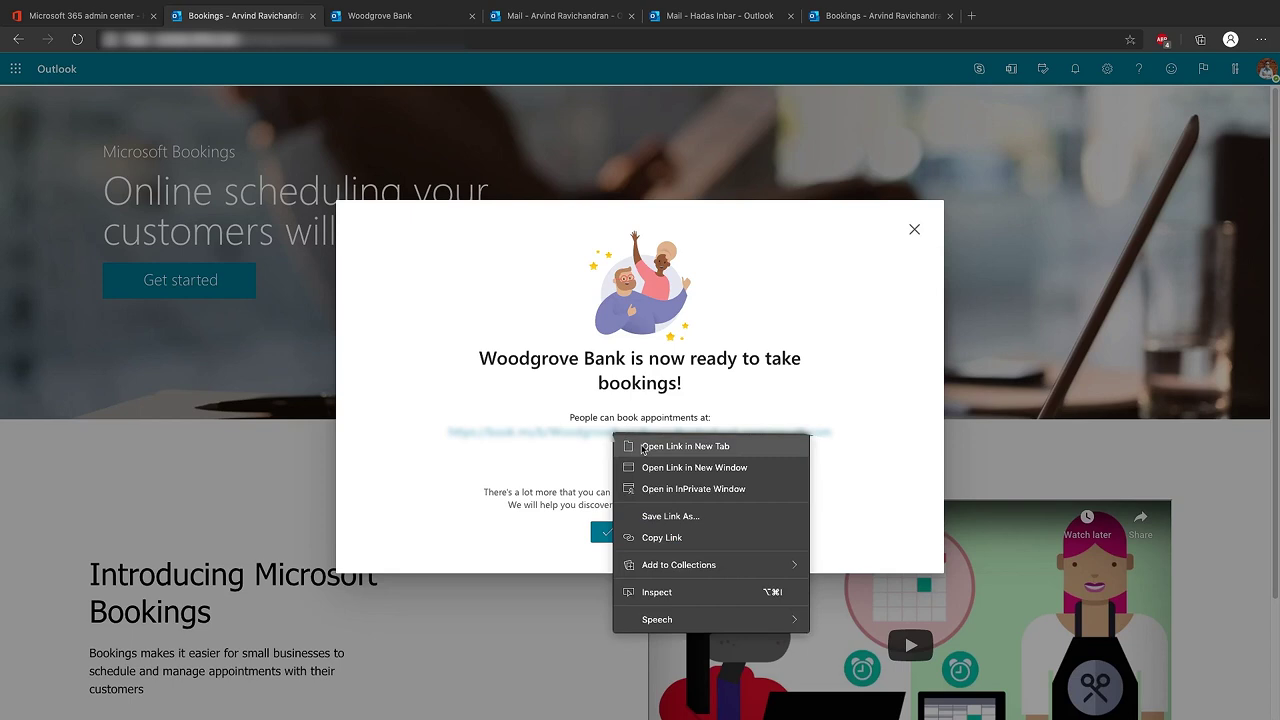
click(685, 446)
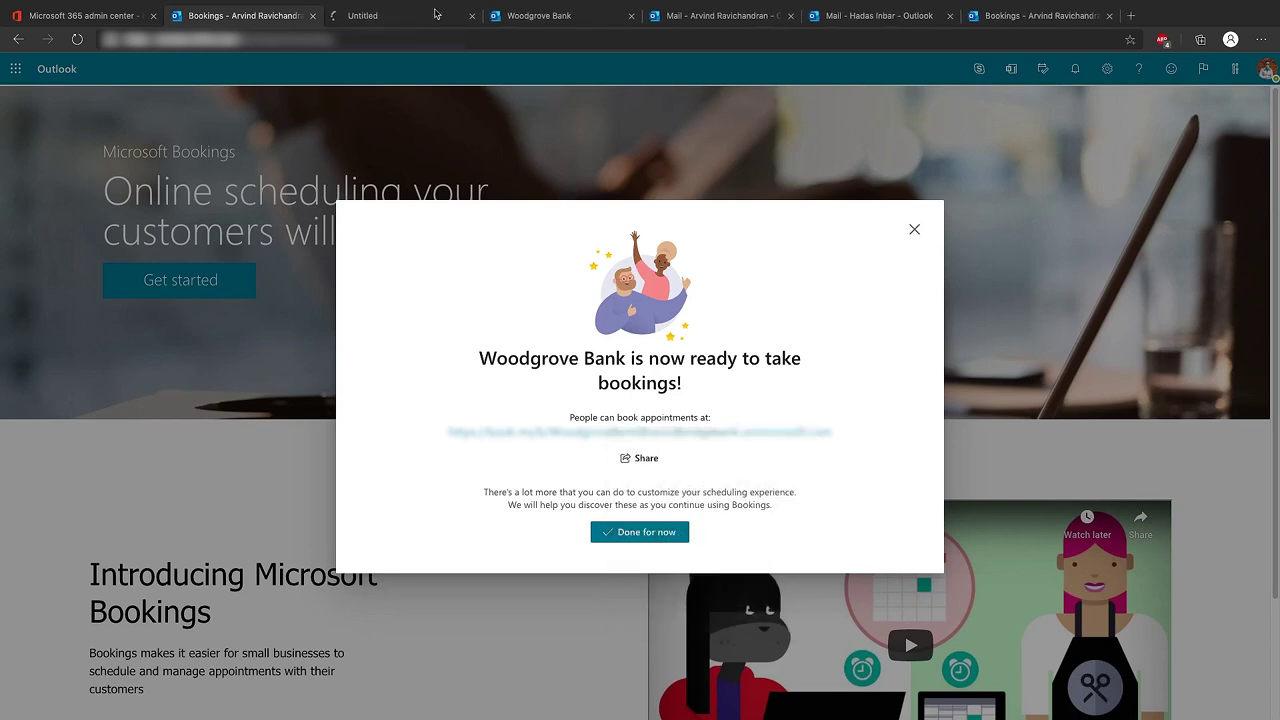
click(437, 13)
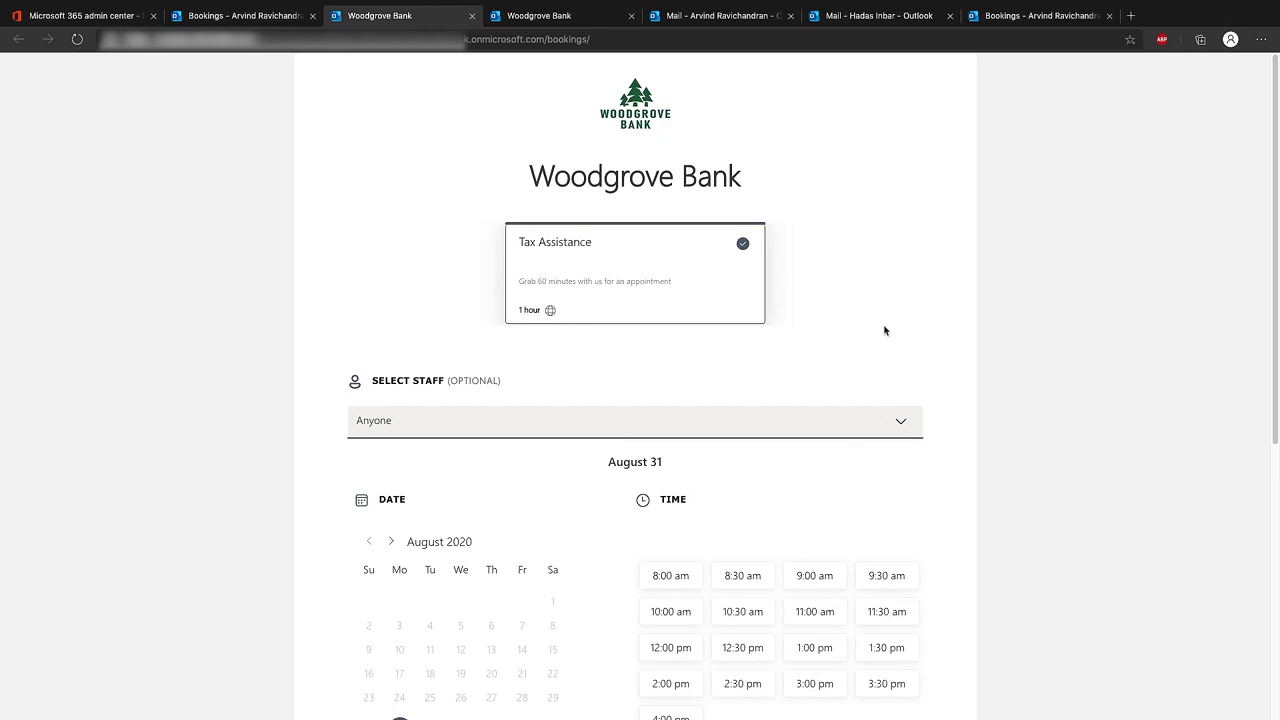
Book Tax Assistance for August 31, 2020 at 11:00 am with a chosen staff member, autofilling customer details
scroll(890, 333, down, 1)
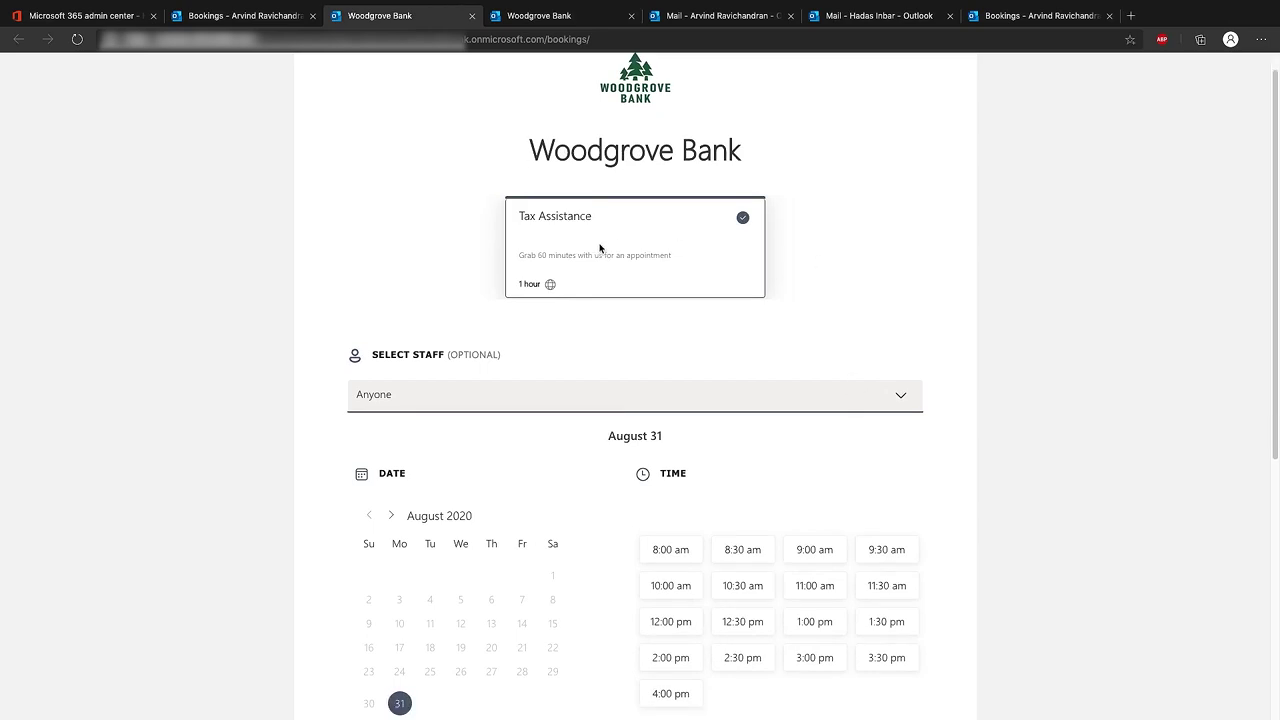
scroll(605, 254, down, 1)
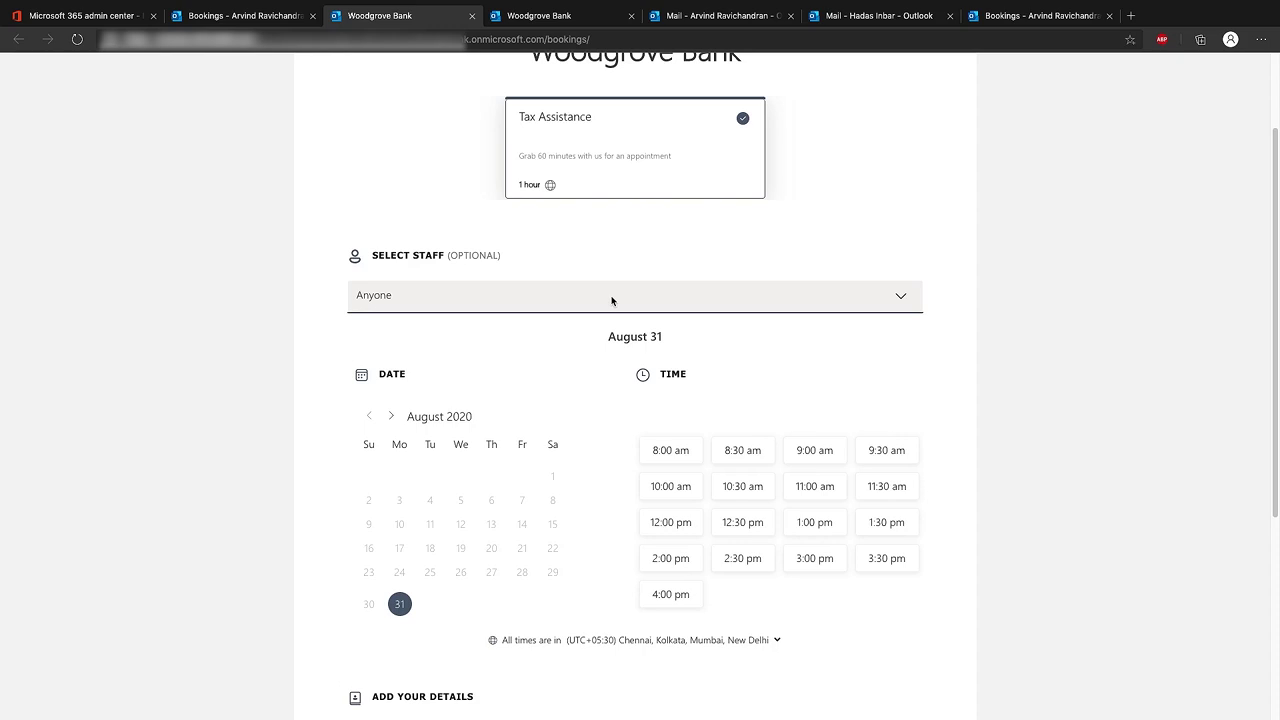
click(612, 301)
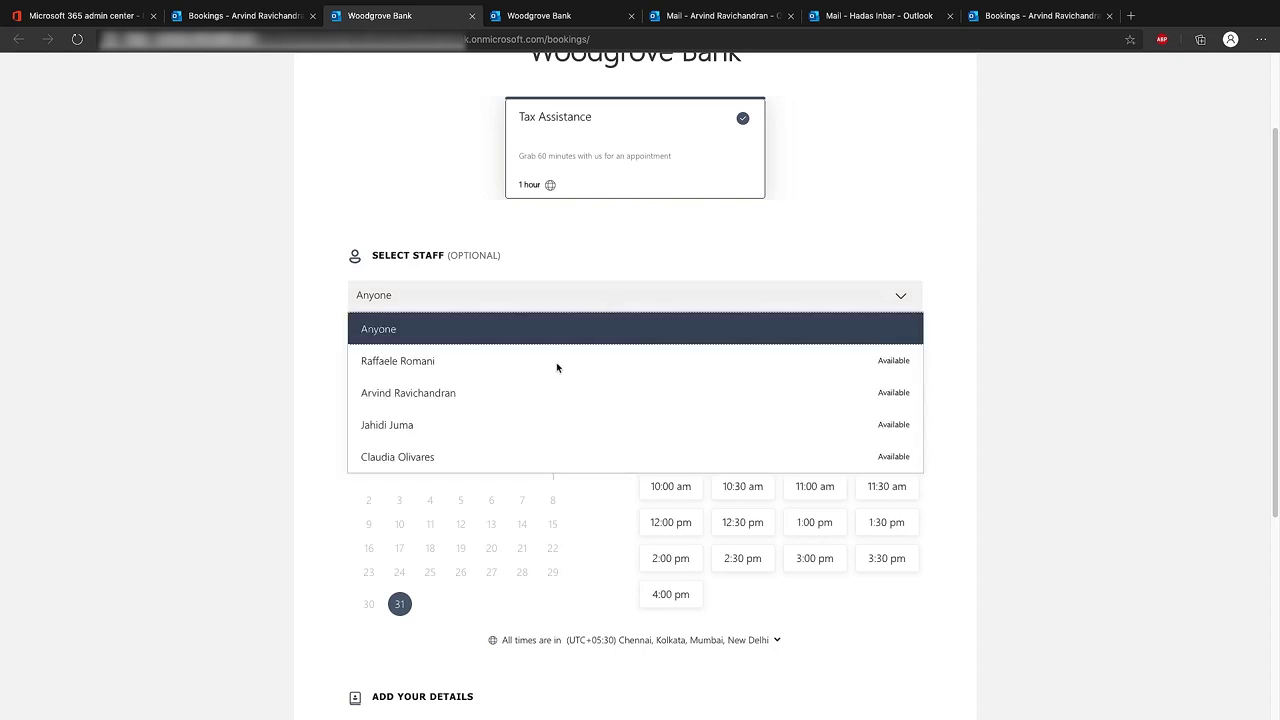
click(526, 393)
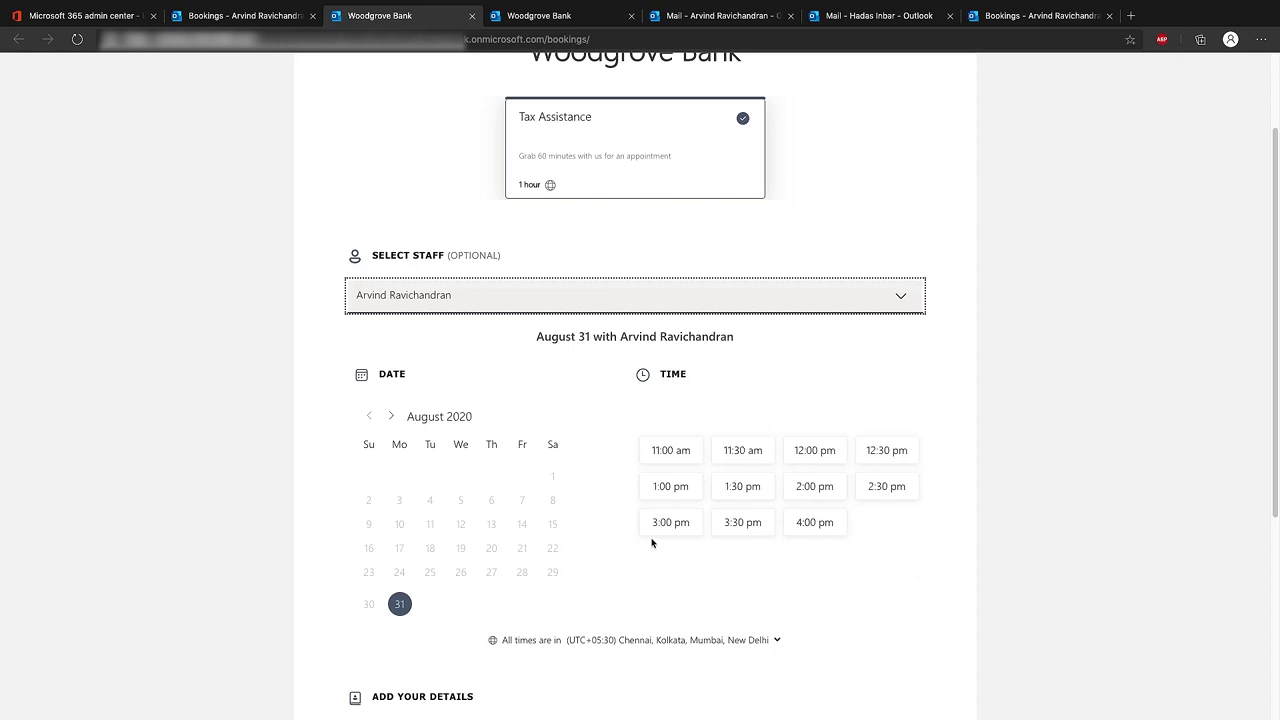
click(670, 452)
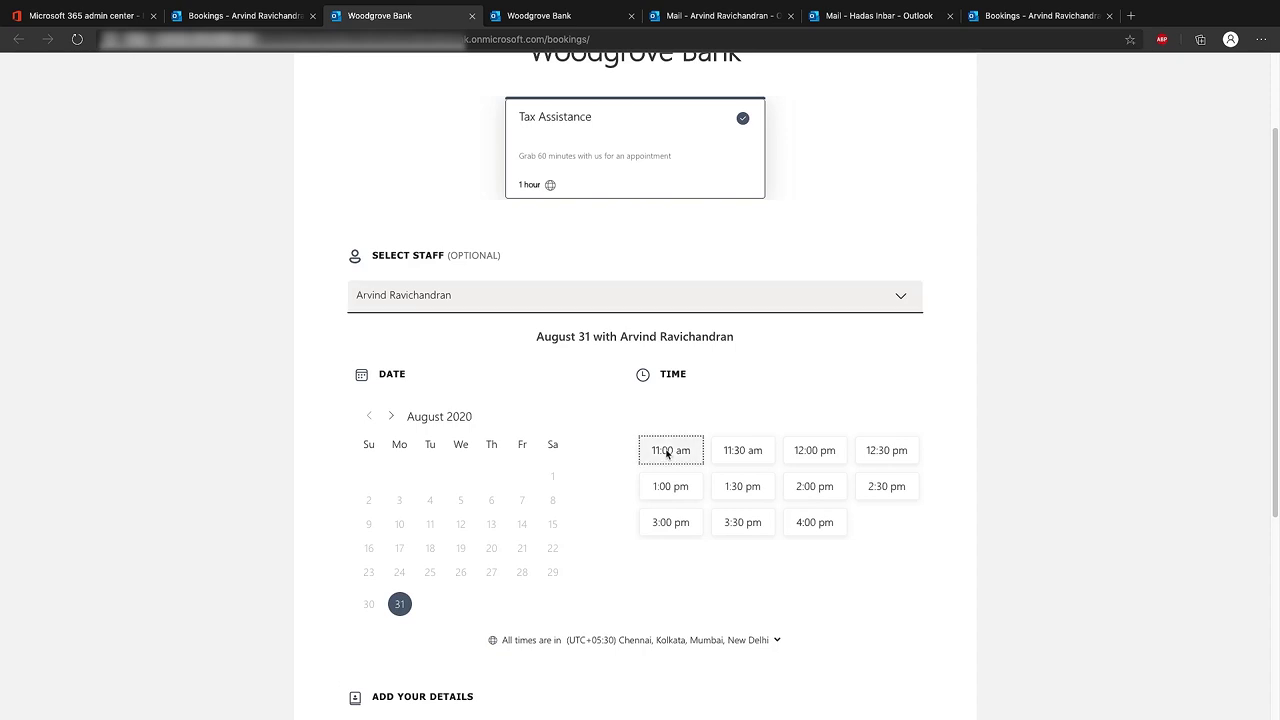
scroll(735, 596, down, 1)
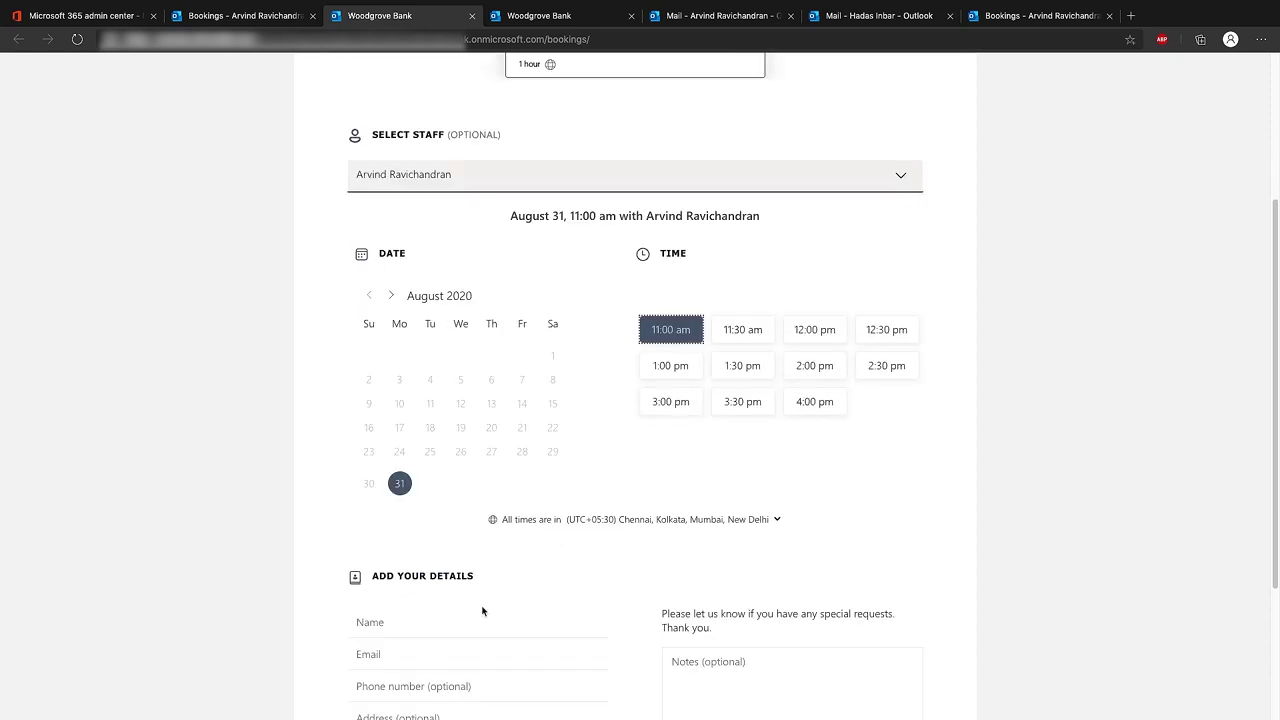
click(404, 627)
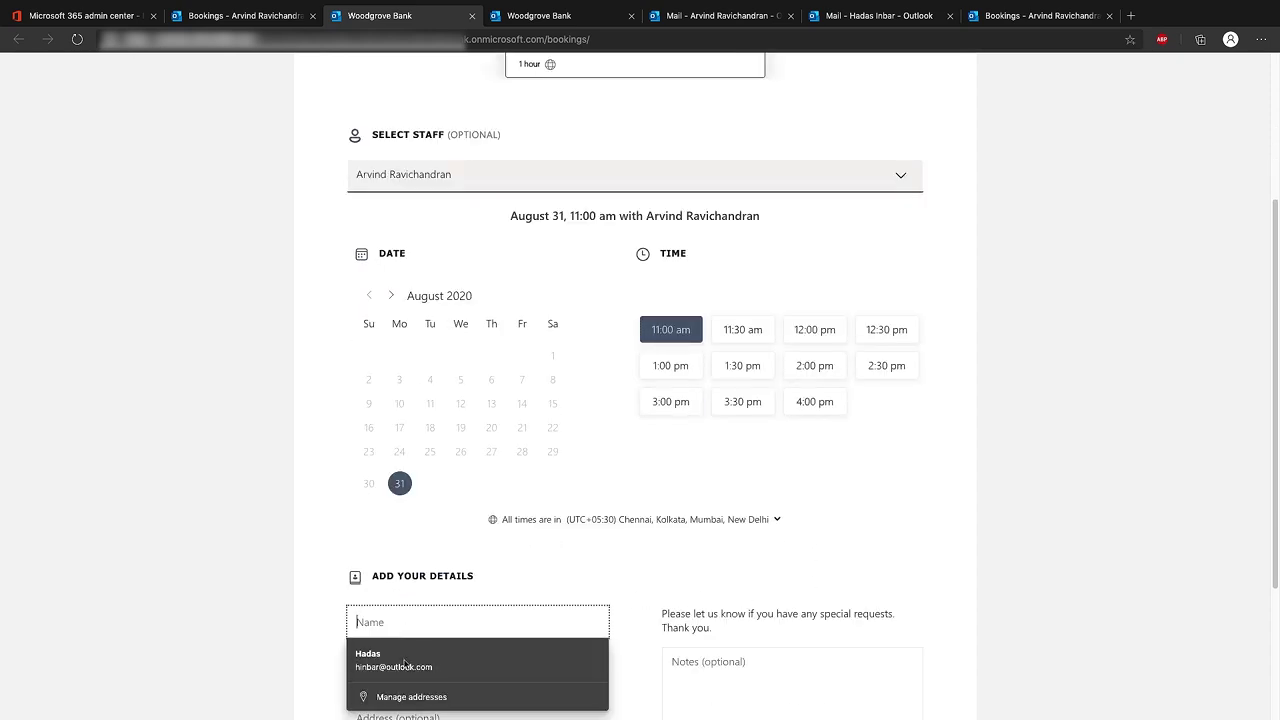
click(395, 660)
scroll(726, 581, down, 2)
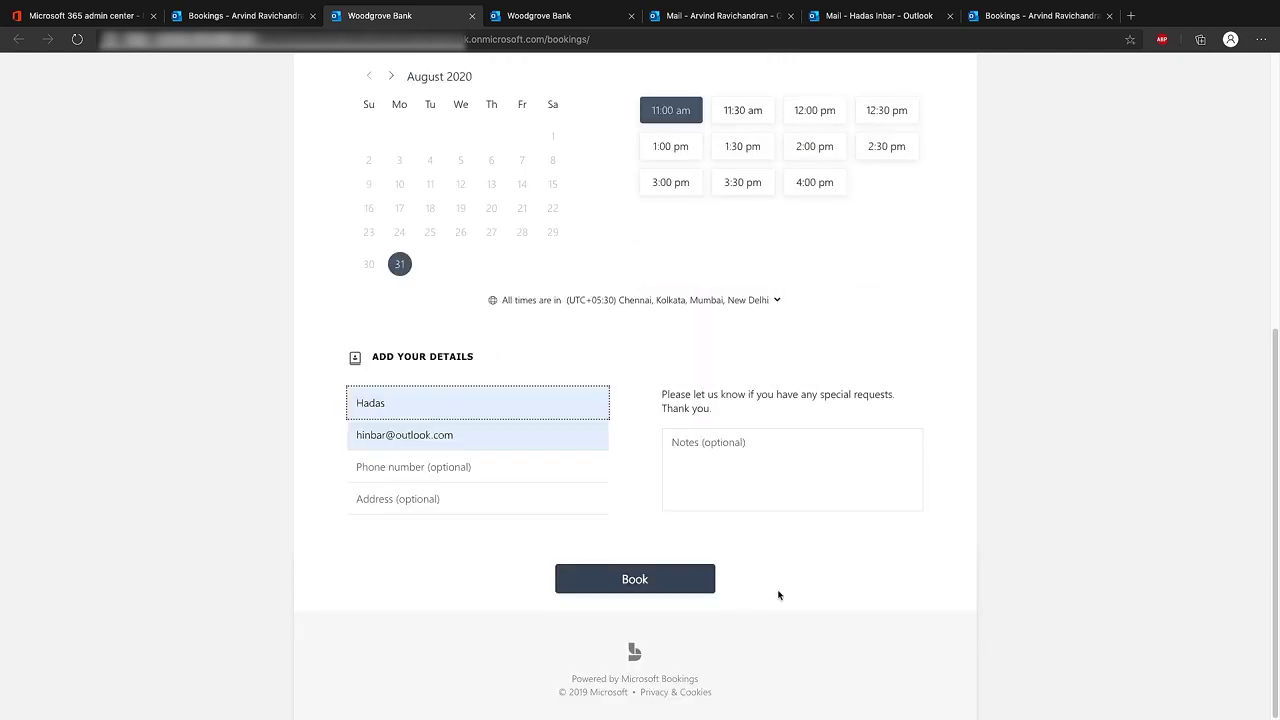
click(641, 583)
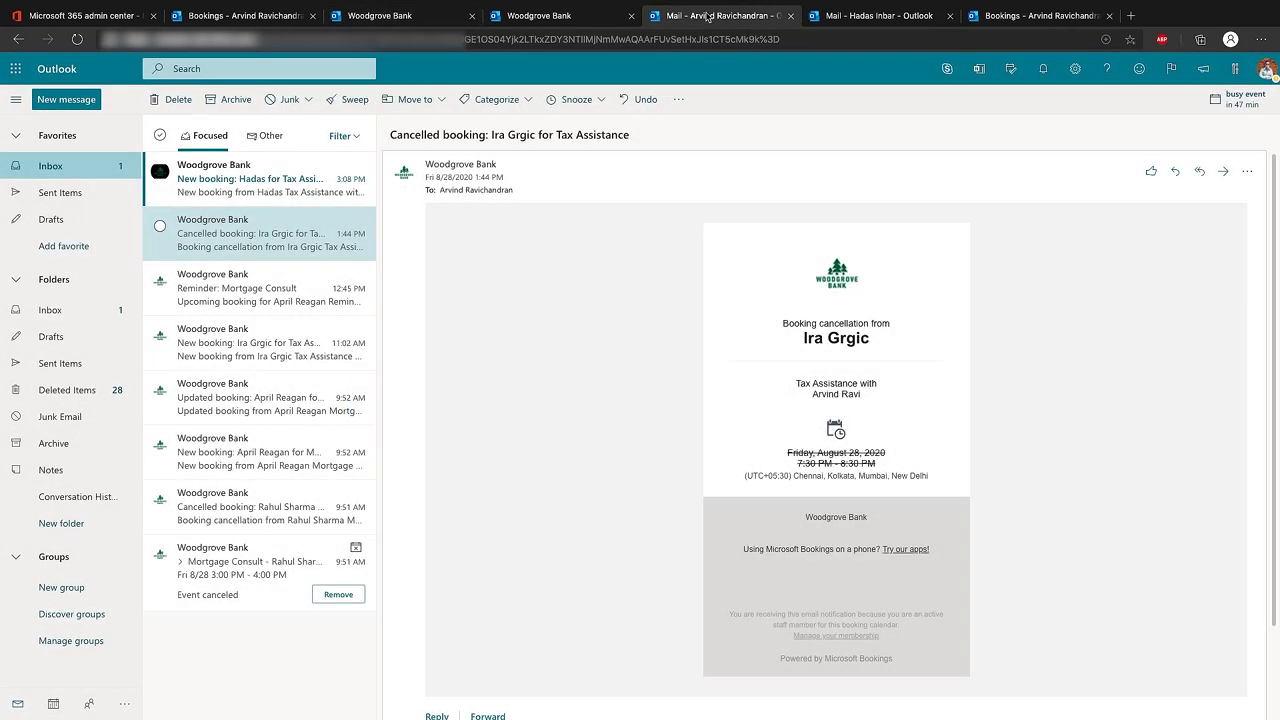
Read the staff new-booking email and the customer's Tax Assistance confirmation for August 31, 11:00–12:00
click(270, 178)
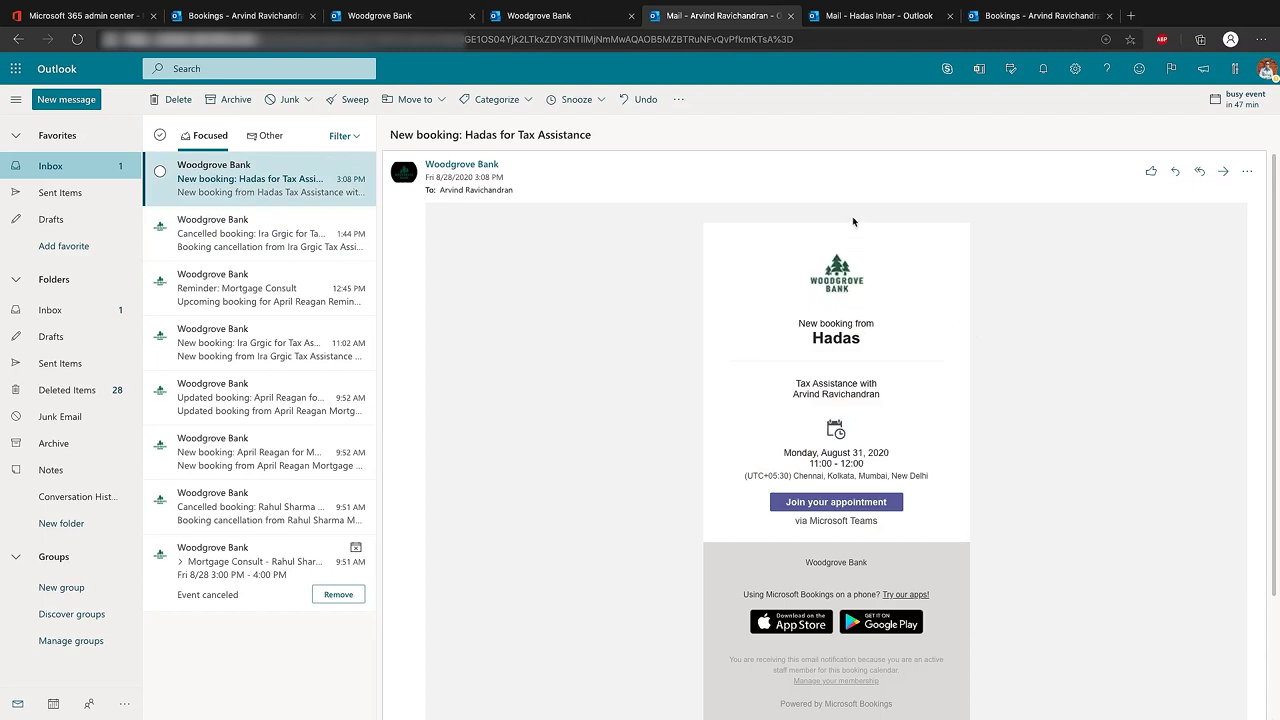
click(868, 16)
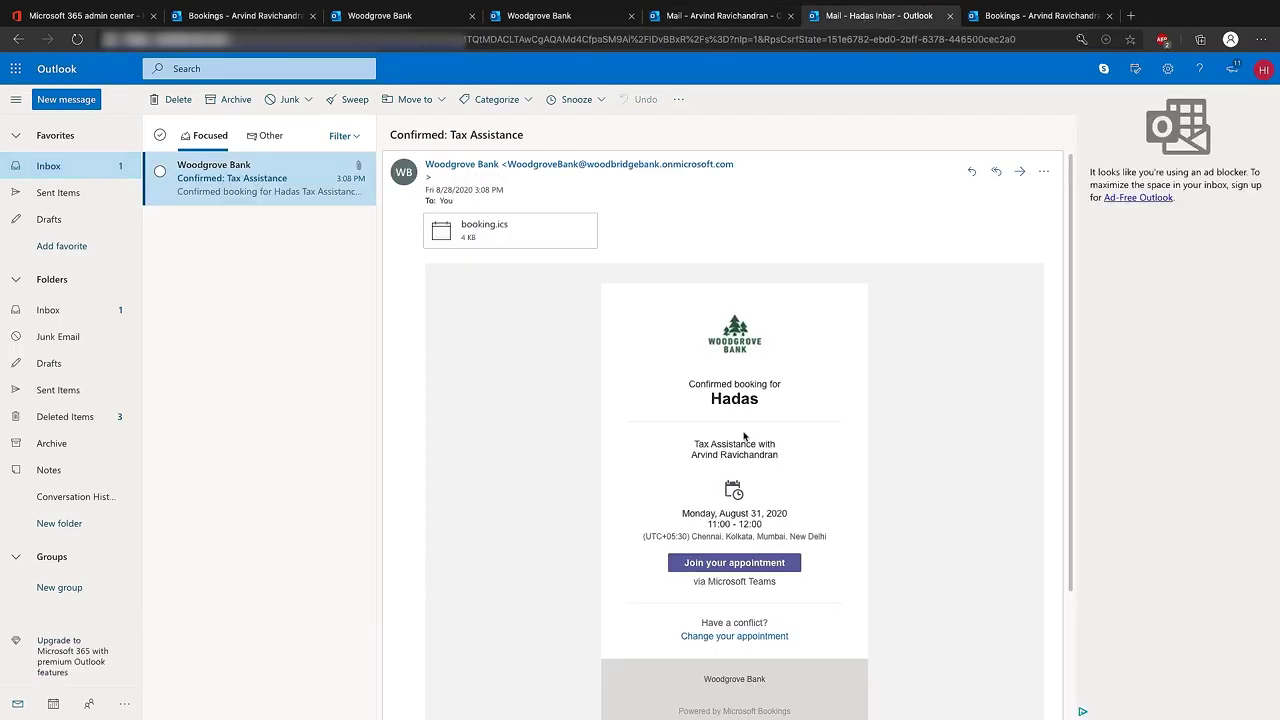
click(740, 16)
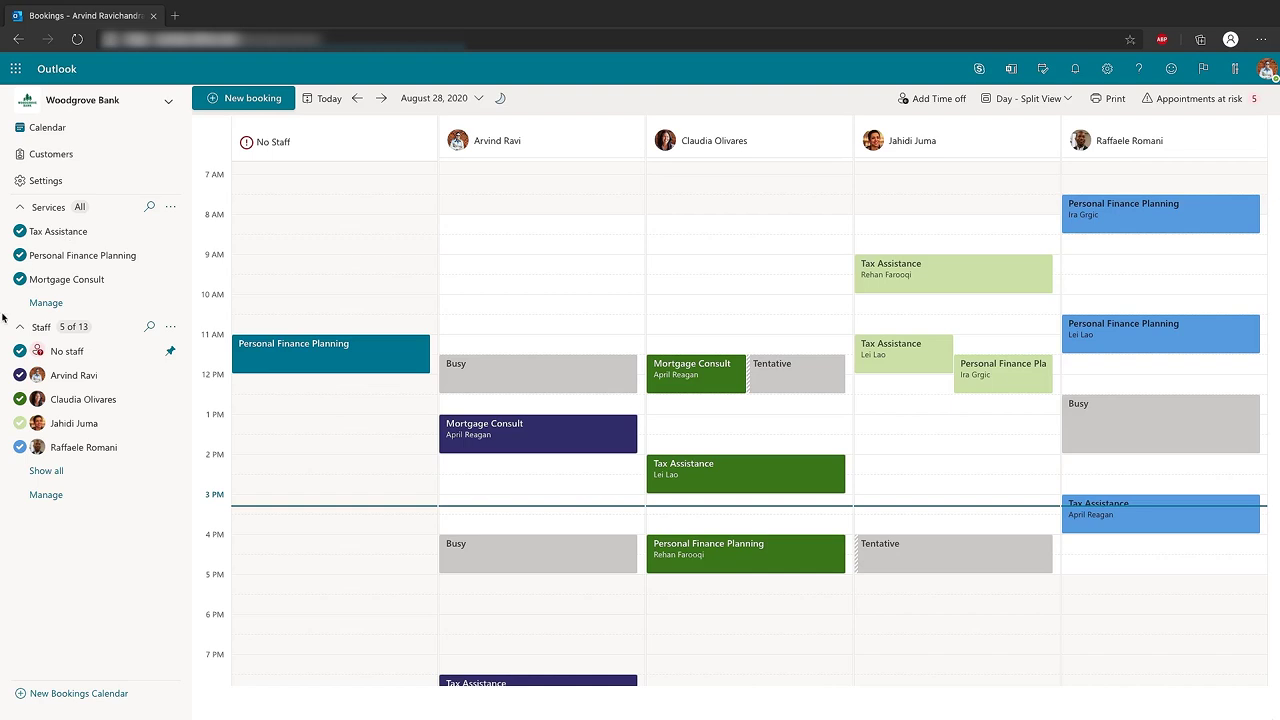
click(20, 256)
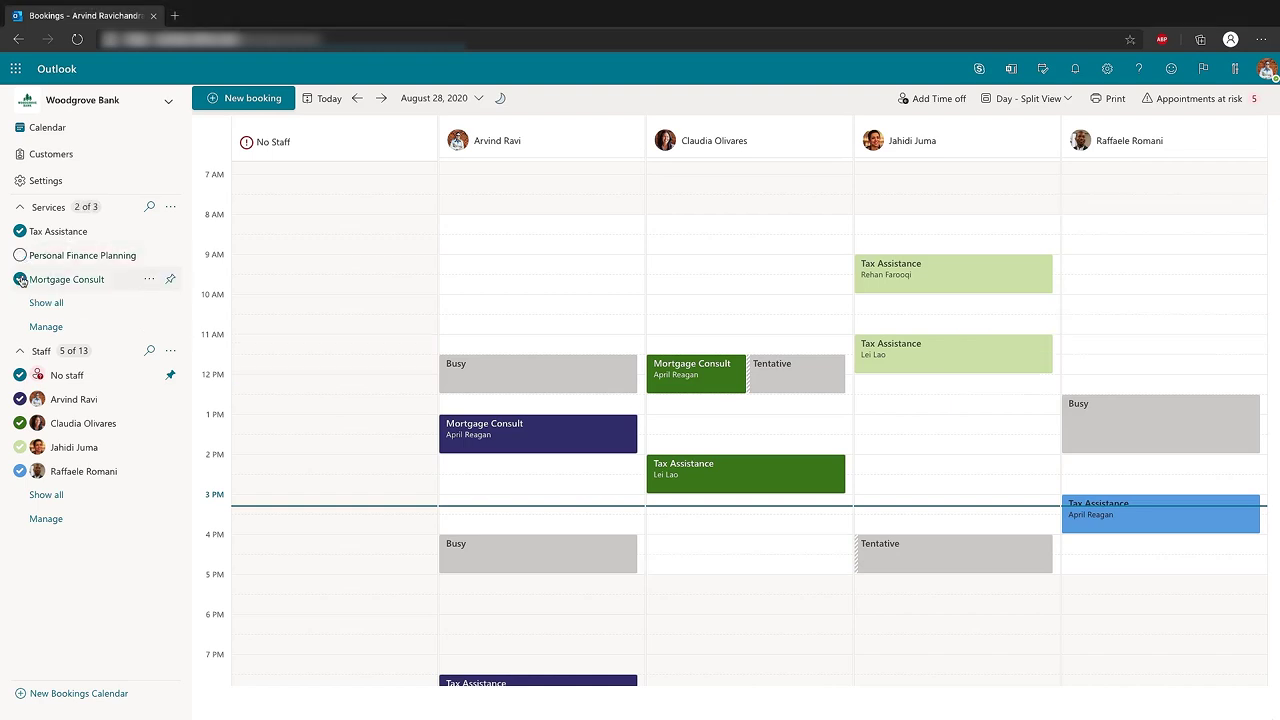
click(21, 280)
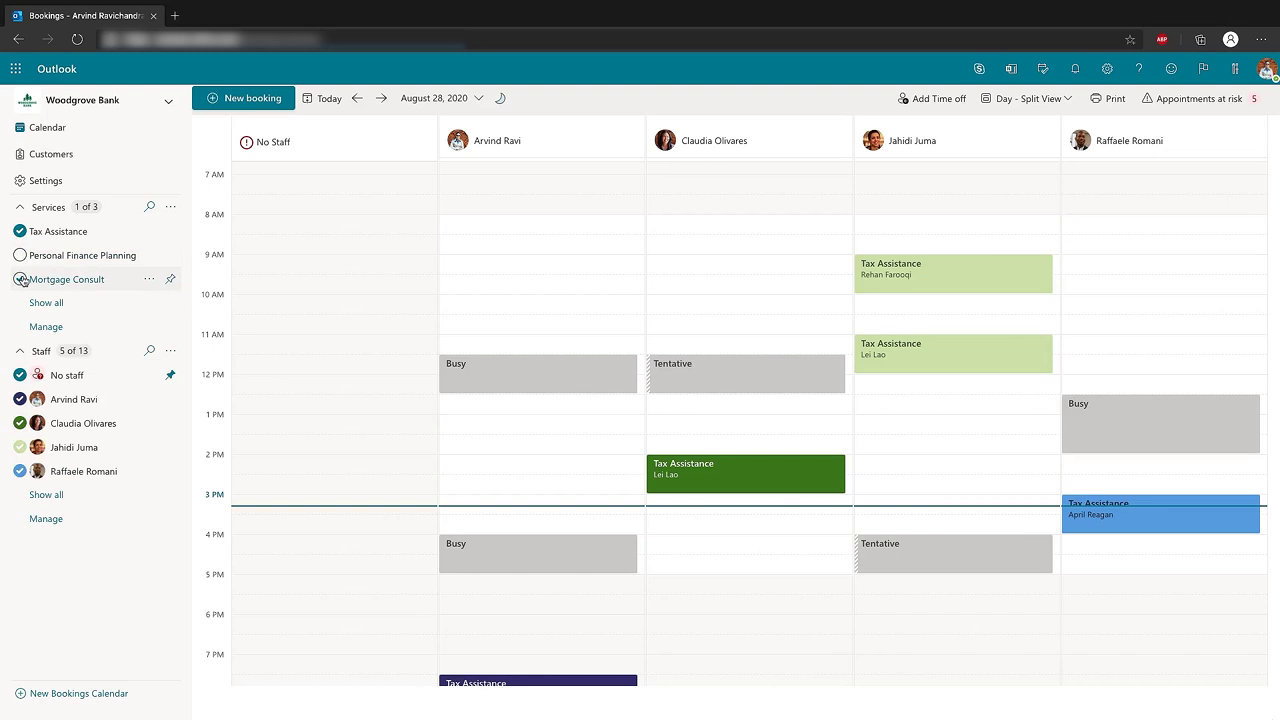
click(21, 280)
click(20, 256)
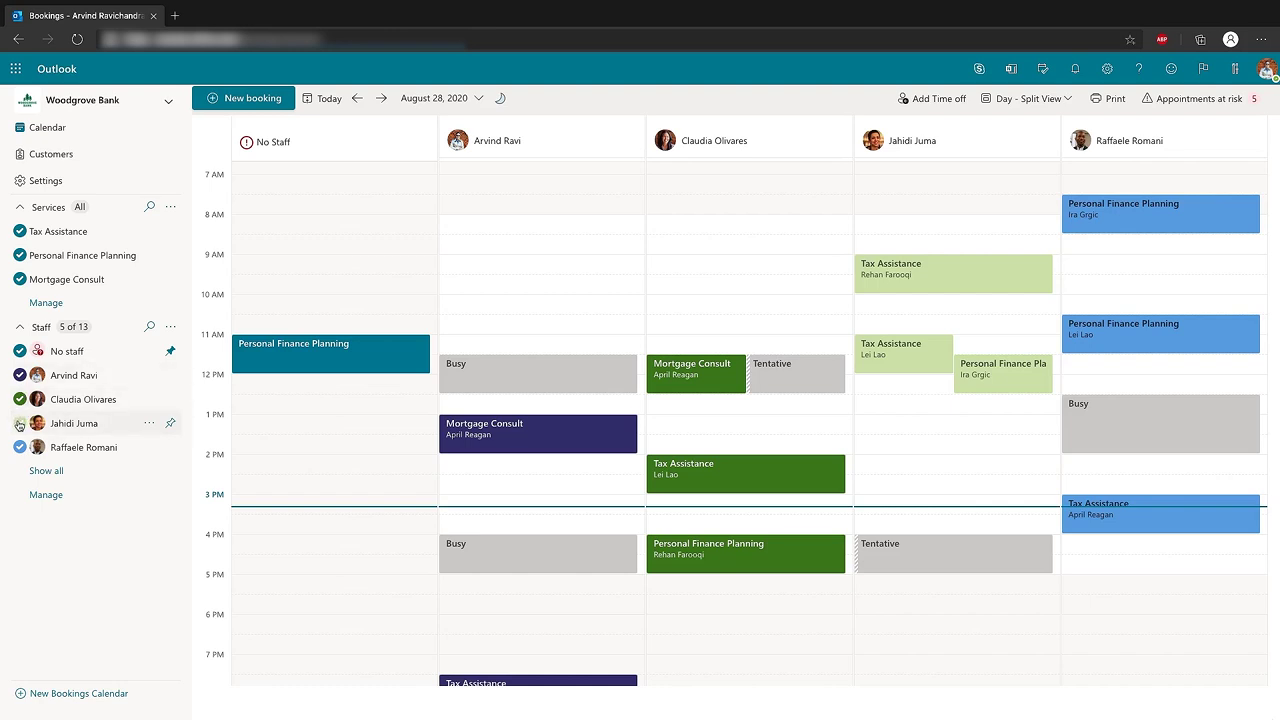
click(21, 423)
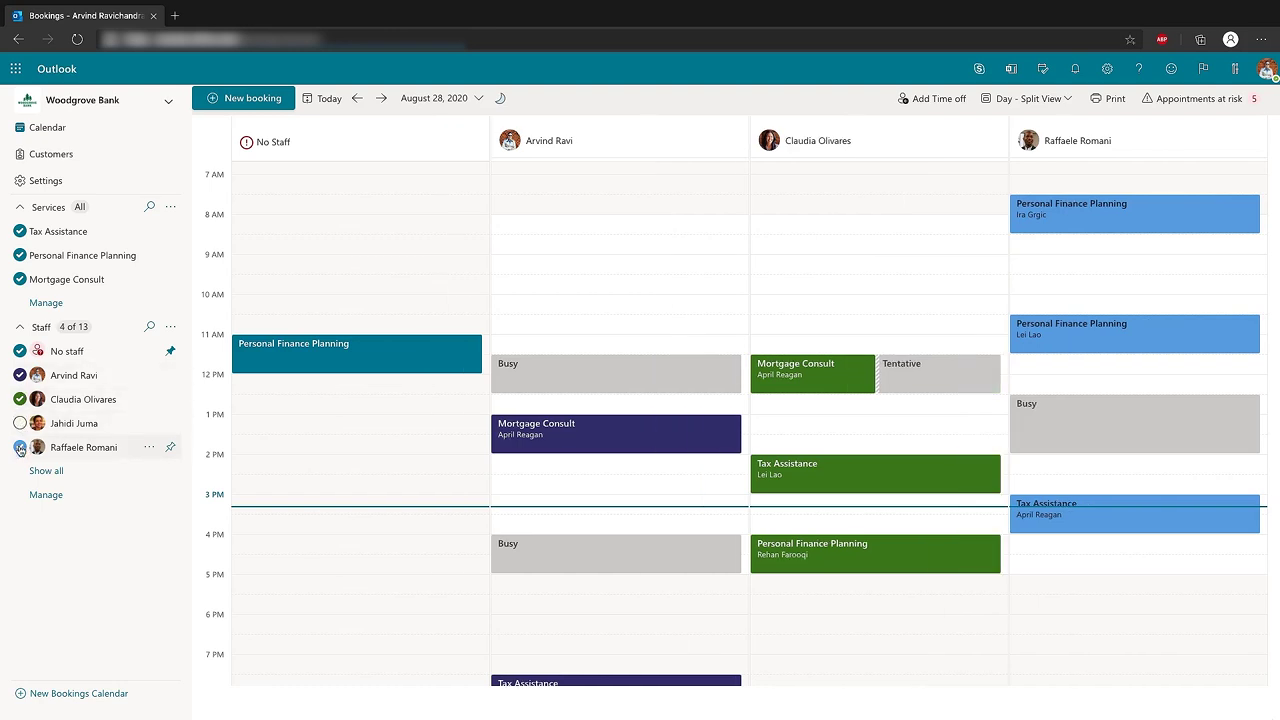
click(20, 448)
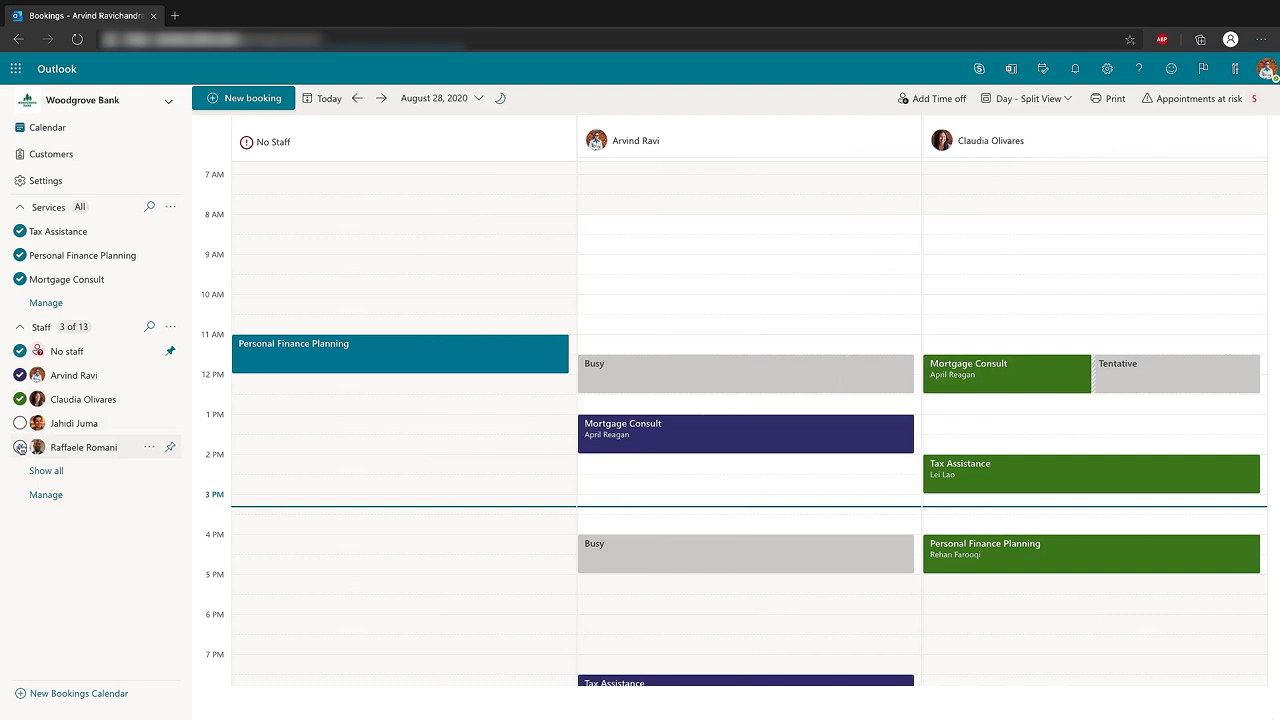
click(20, 447)
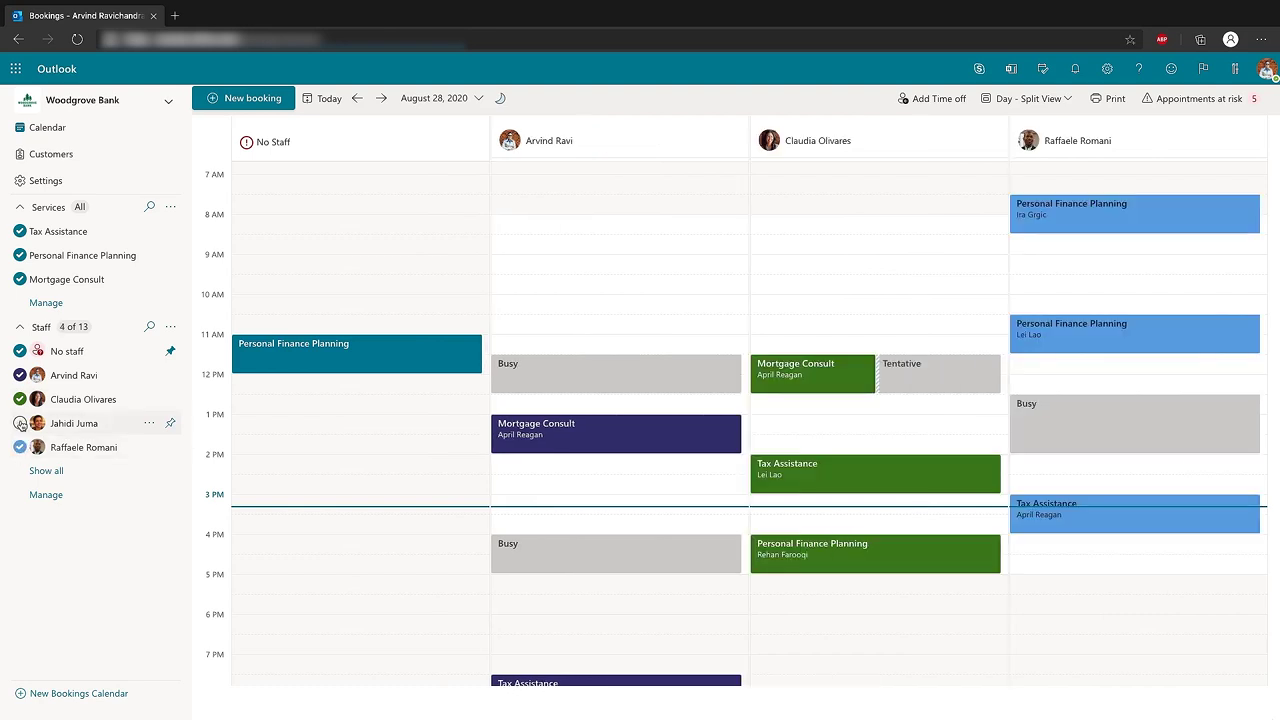
click(21, 424)
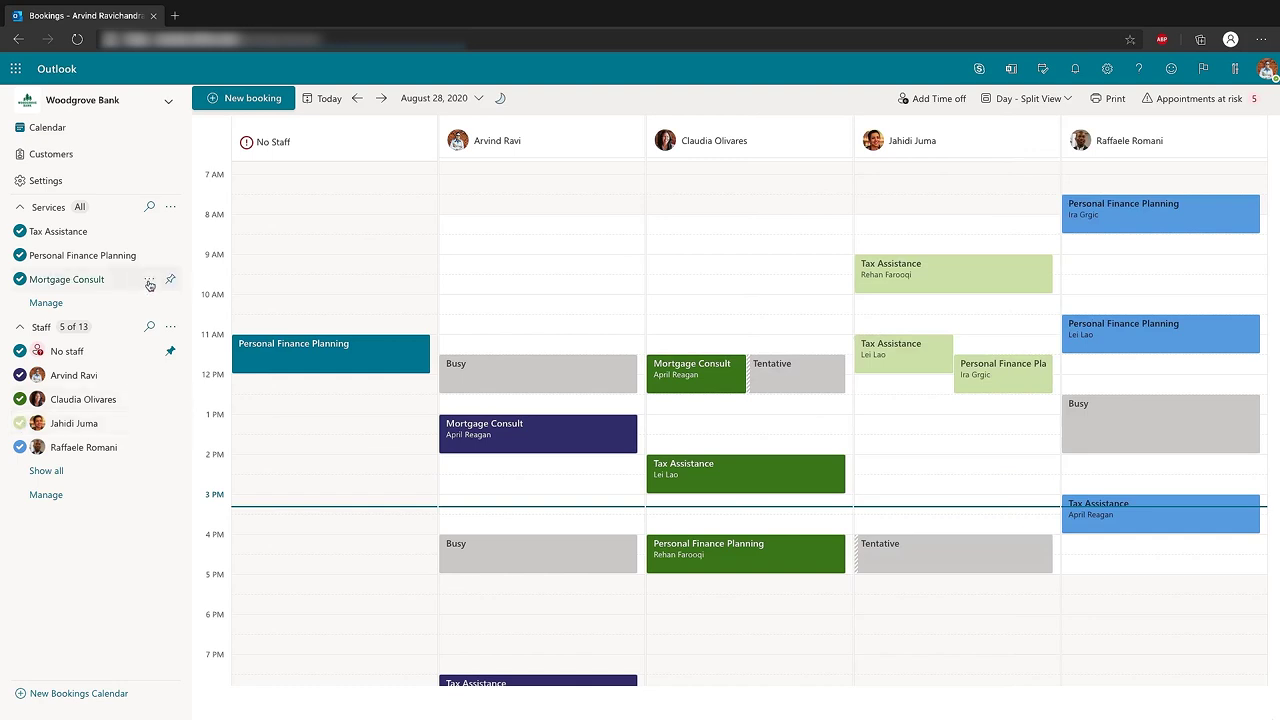
Pin No staff and one staff member, then highlight the five appointments at risk
click(169, 352)
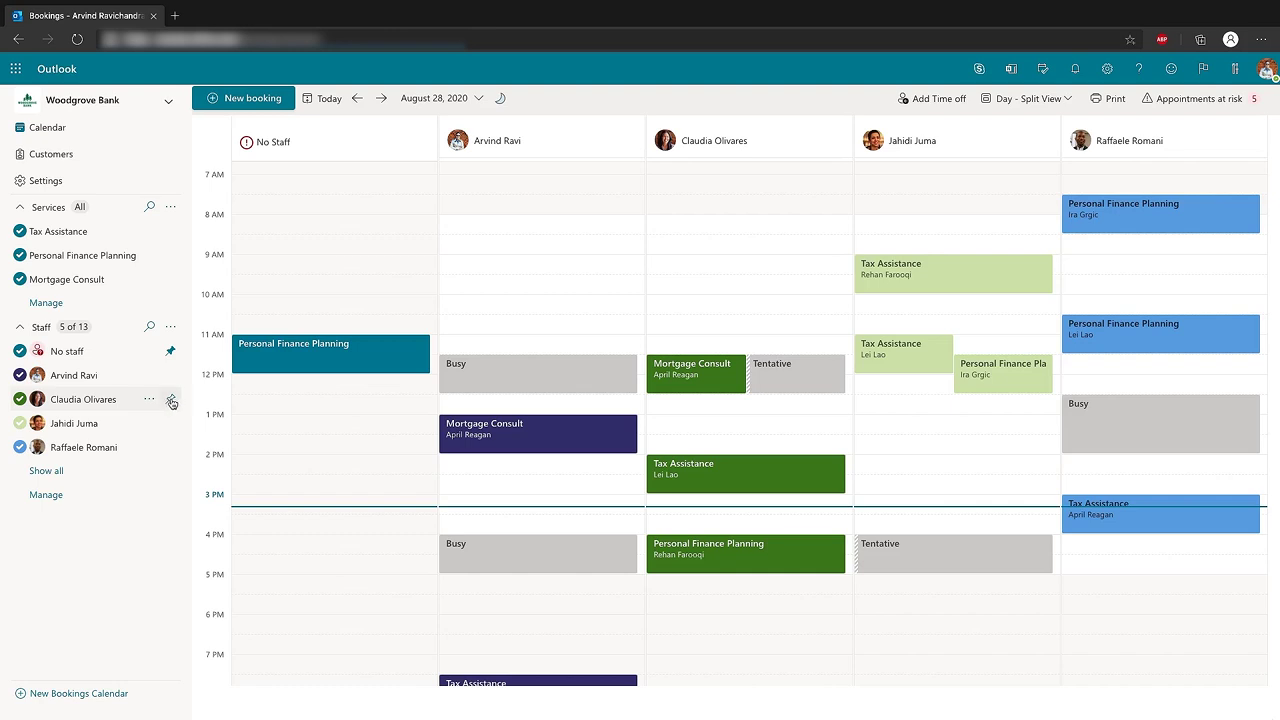
click(171, 401)
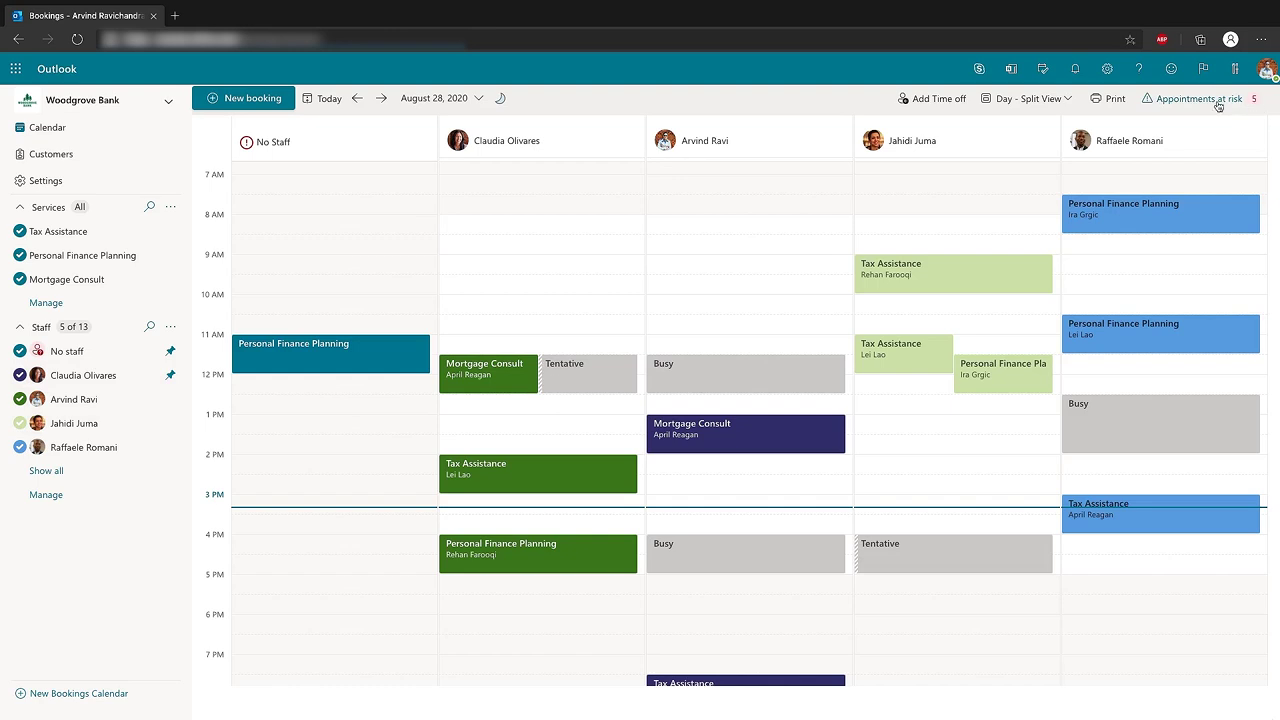
click(1195, 100)
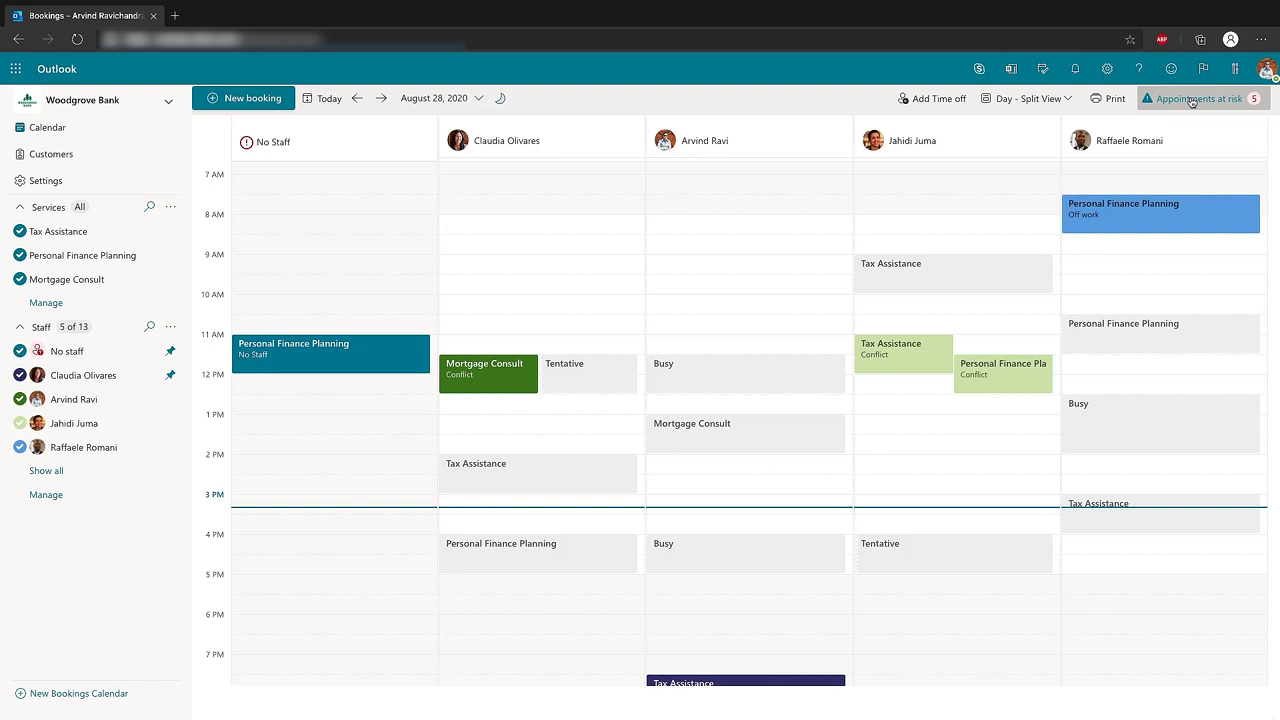
Start a new Tax Assistance booking and enter the customer's name and e-mail
click(252, 98)
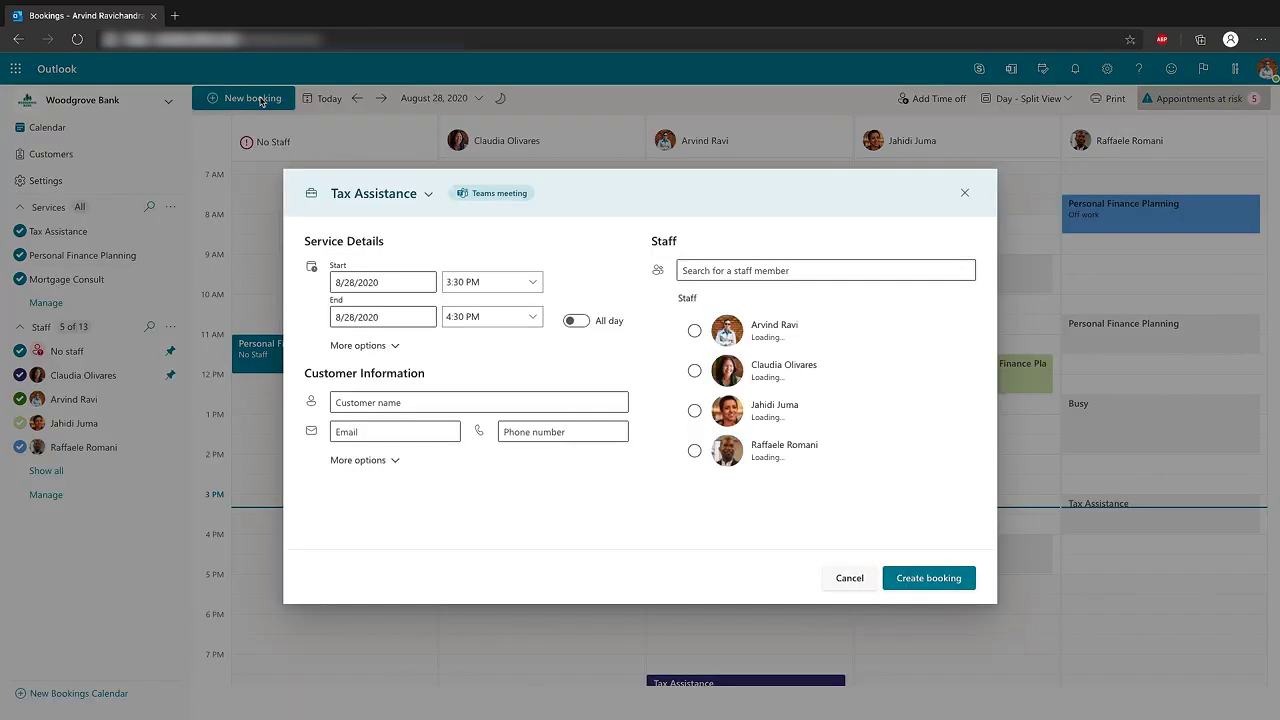
click(376, 194)
click(376, 196)
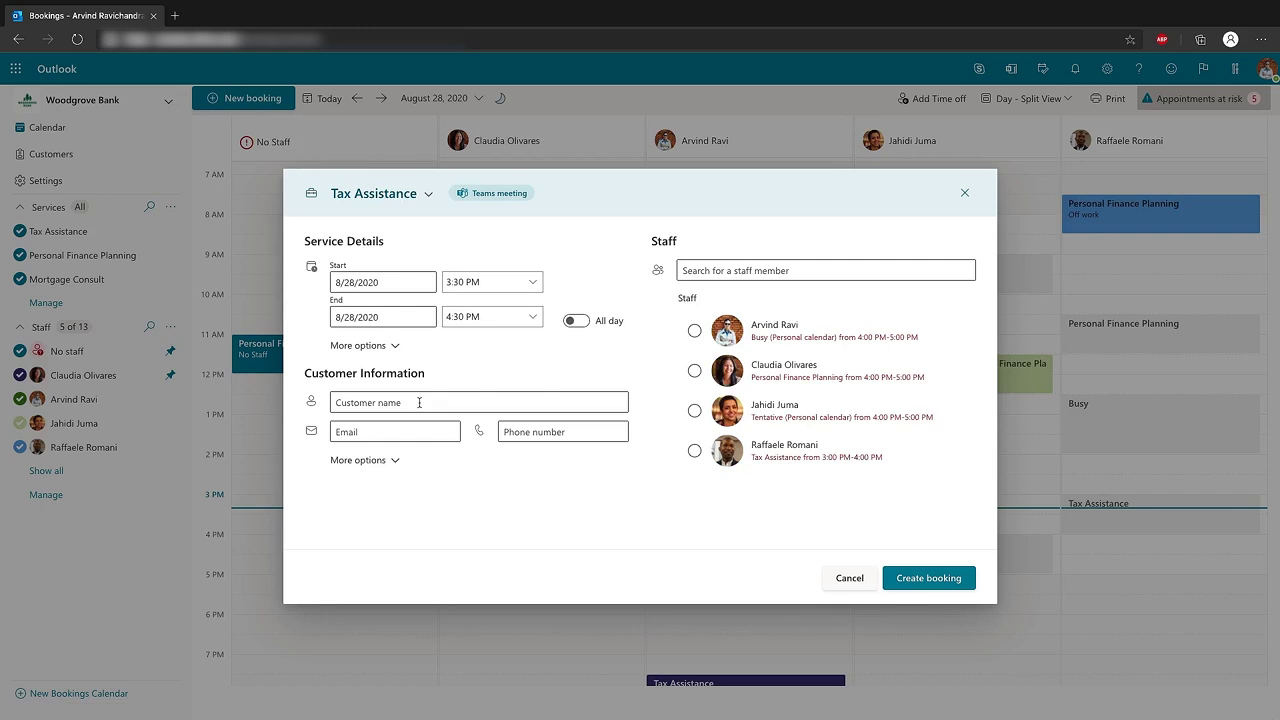
click(419, 402)
text(Hadas)
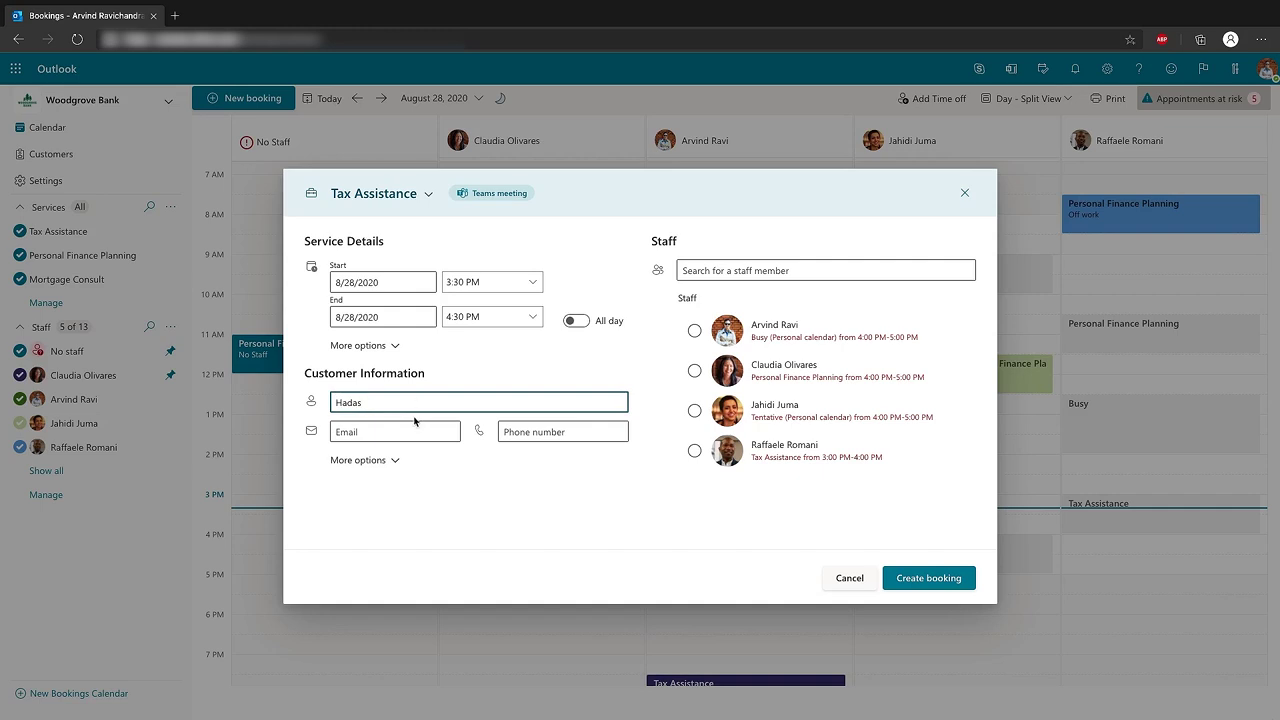
click(412, 433)
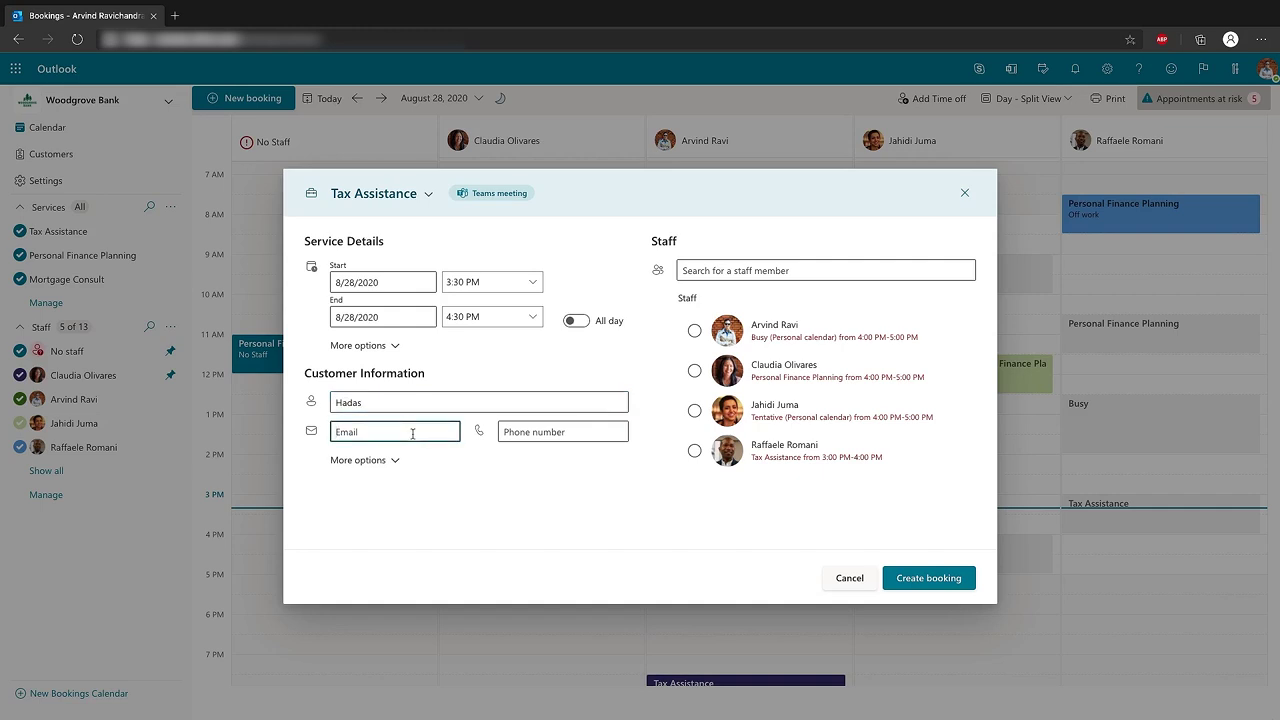
Schedule it for 8/31/2020 at 11:30 AM and assign an available staff member
click(531, 283)
click(486, 375)
click(407, 284)
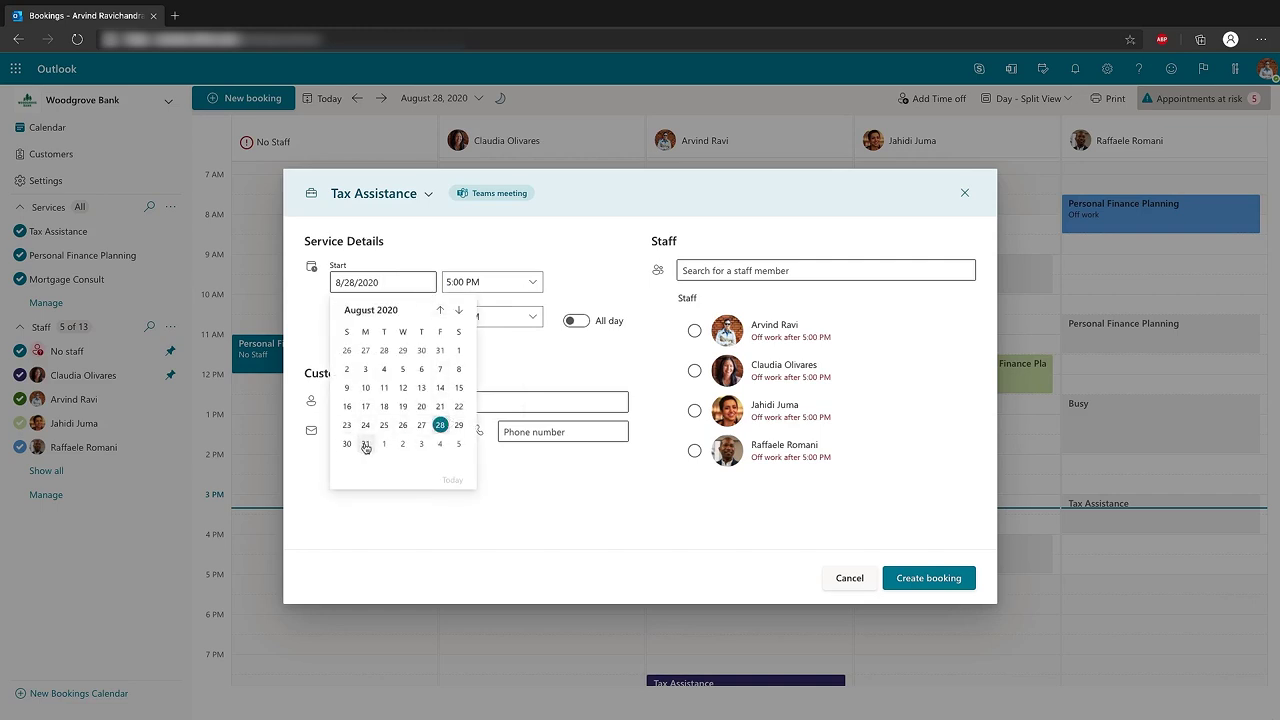
click(367, 444)
click(531, 283)
scroll(480, 320, up, 5)
click(478, 315)
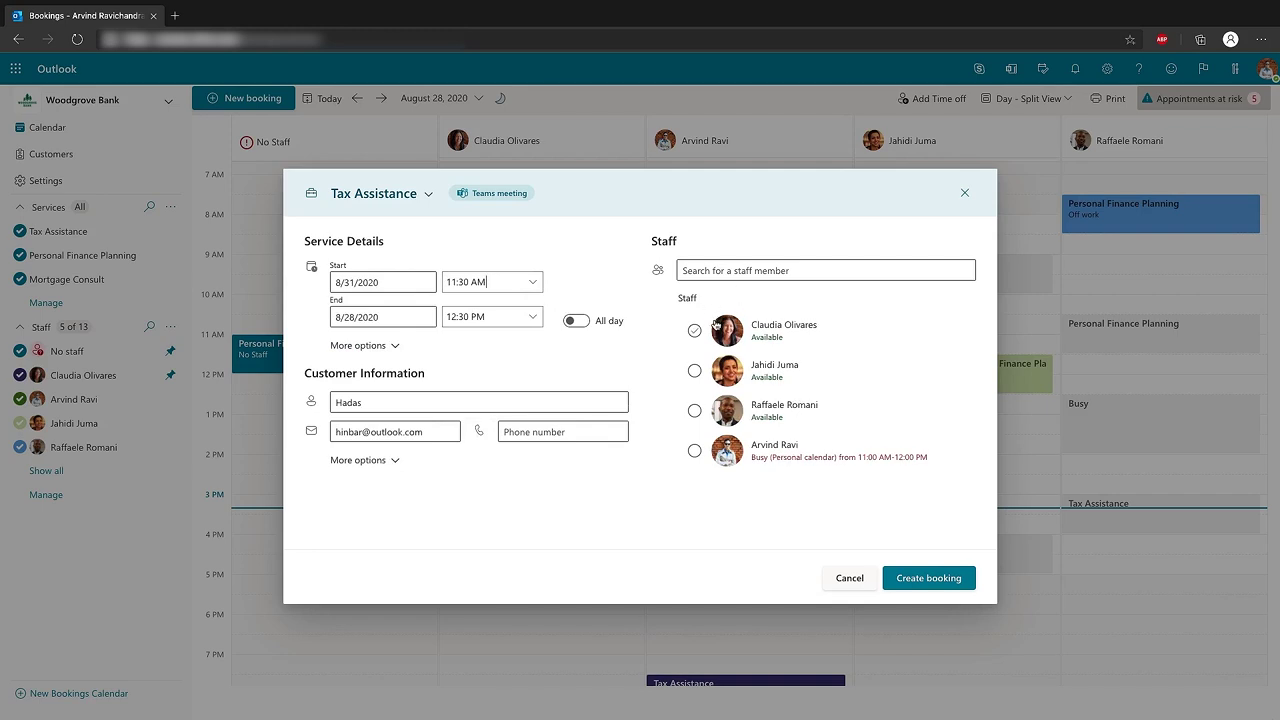
click(700, 331)
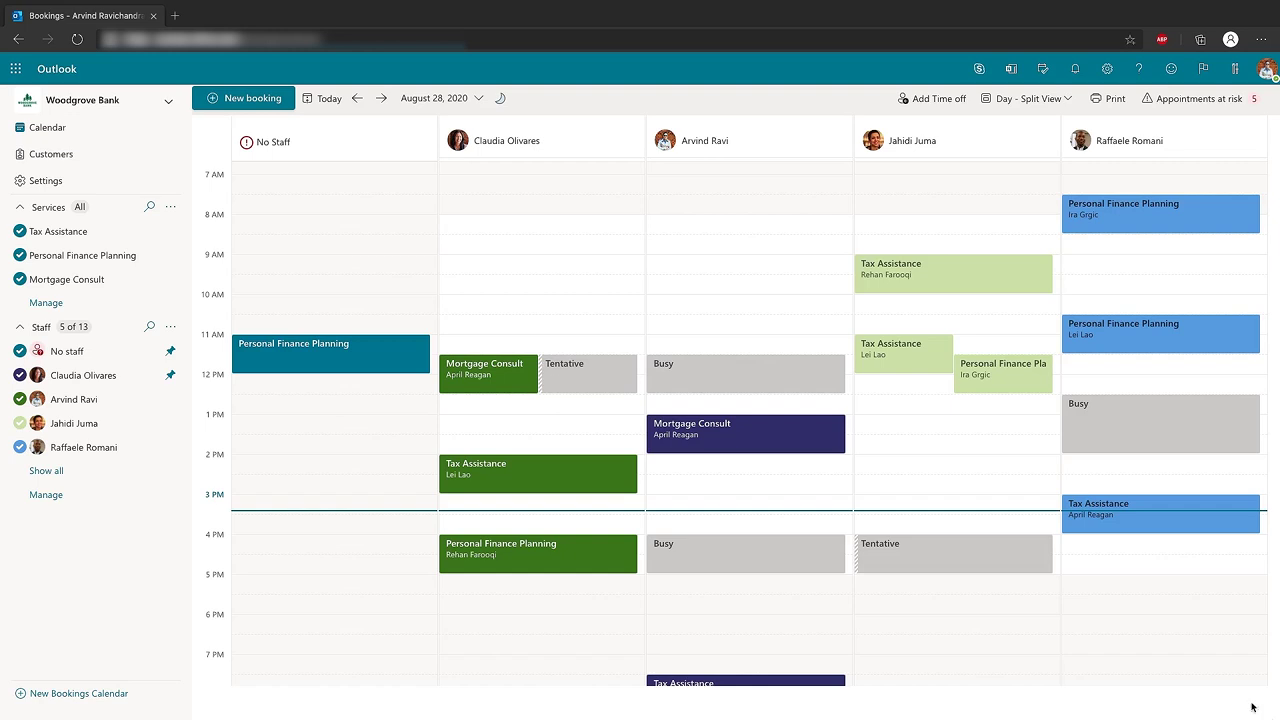
Clone Woodgrove Seattle Branch, copying every service except Personal Loan Consult
click(70, 697)
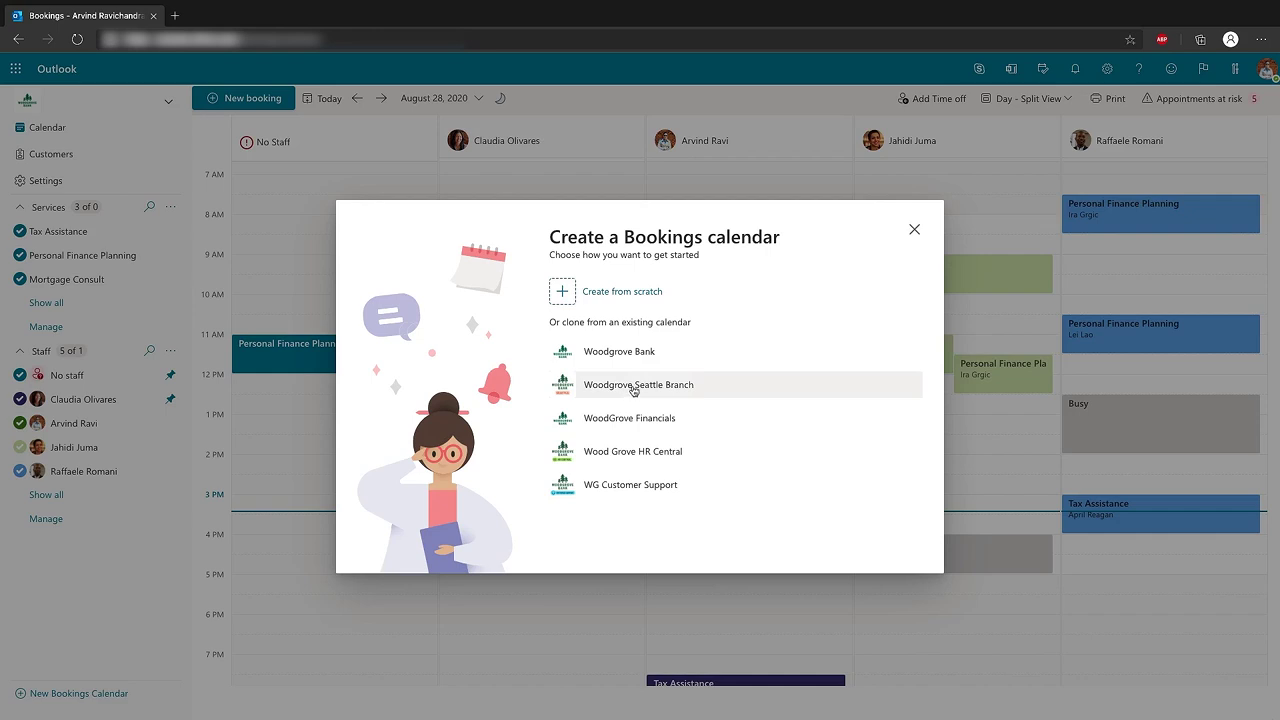
click(633, 388)
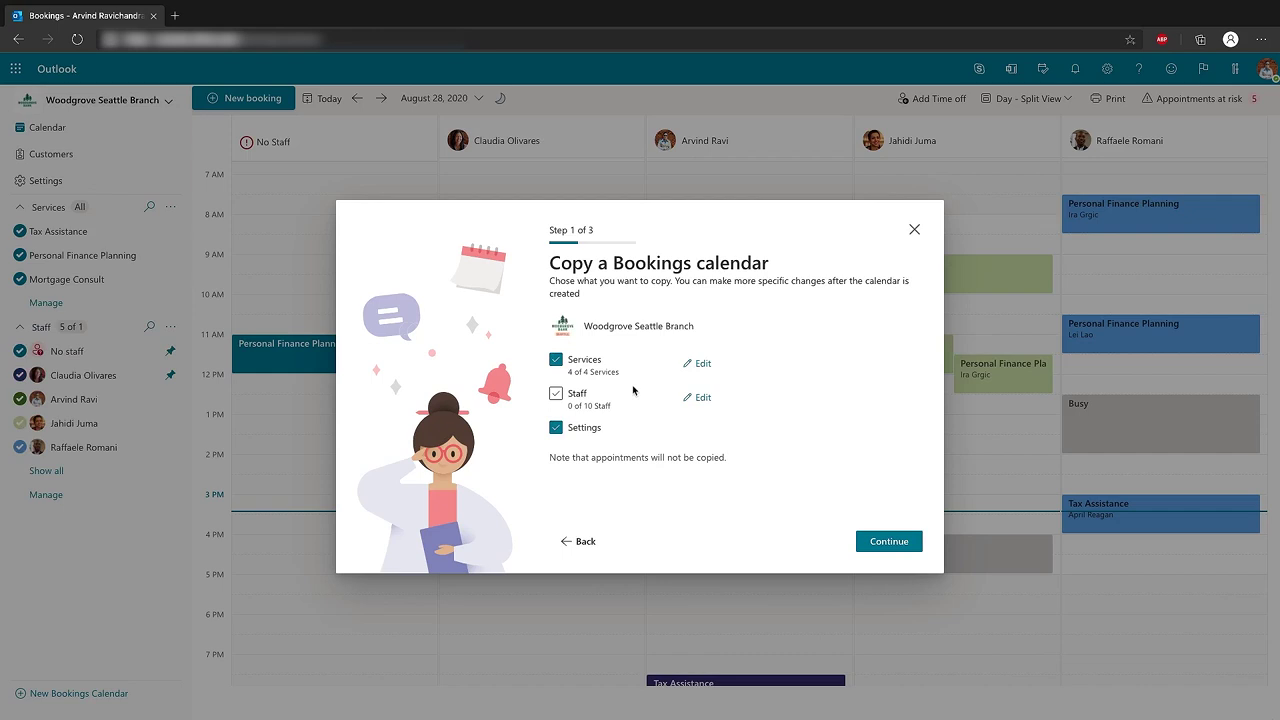
click(706, 365)
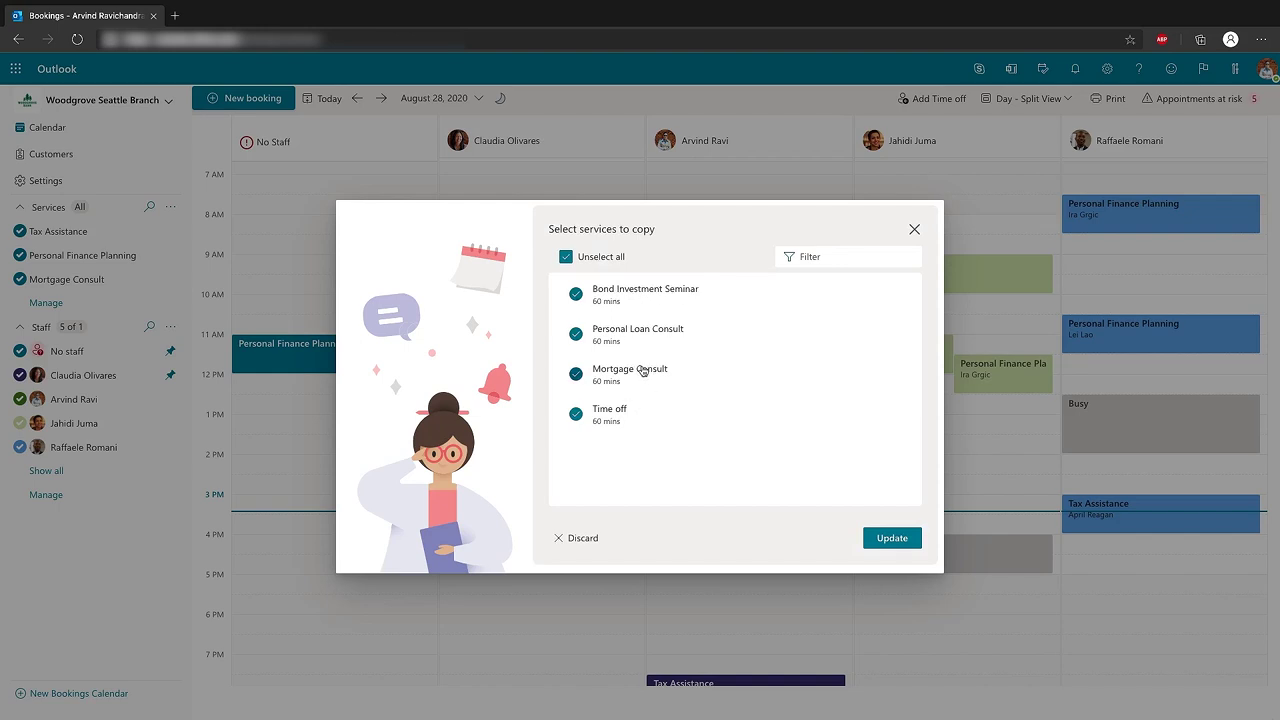
click(578, 338)
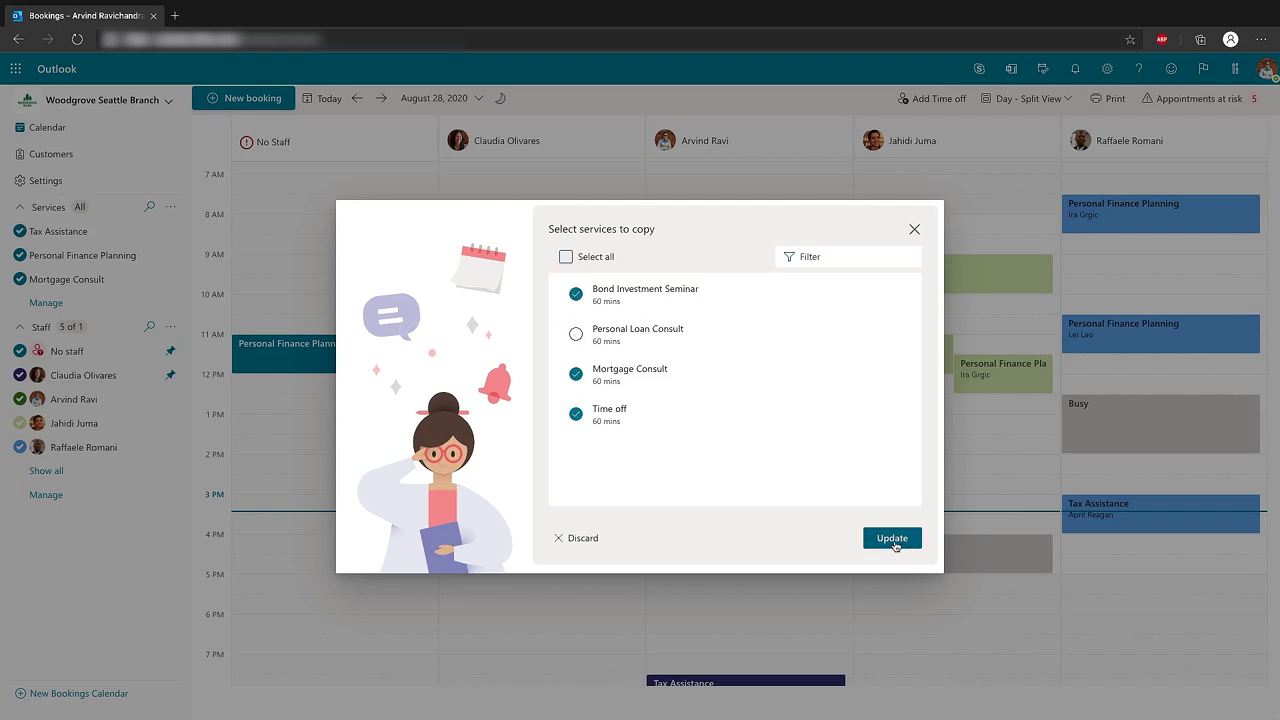
click(896, 545)
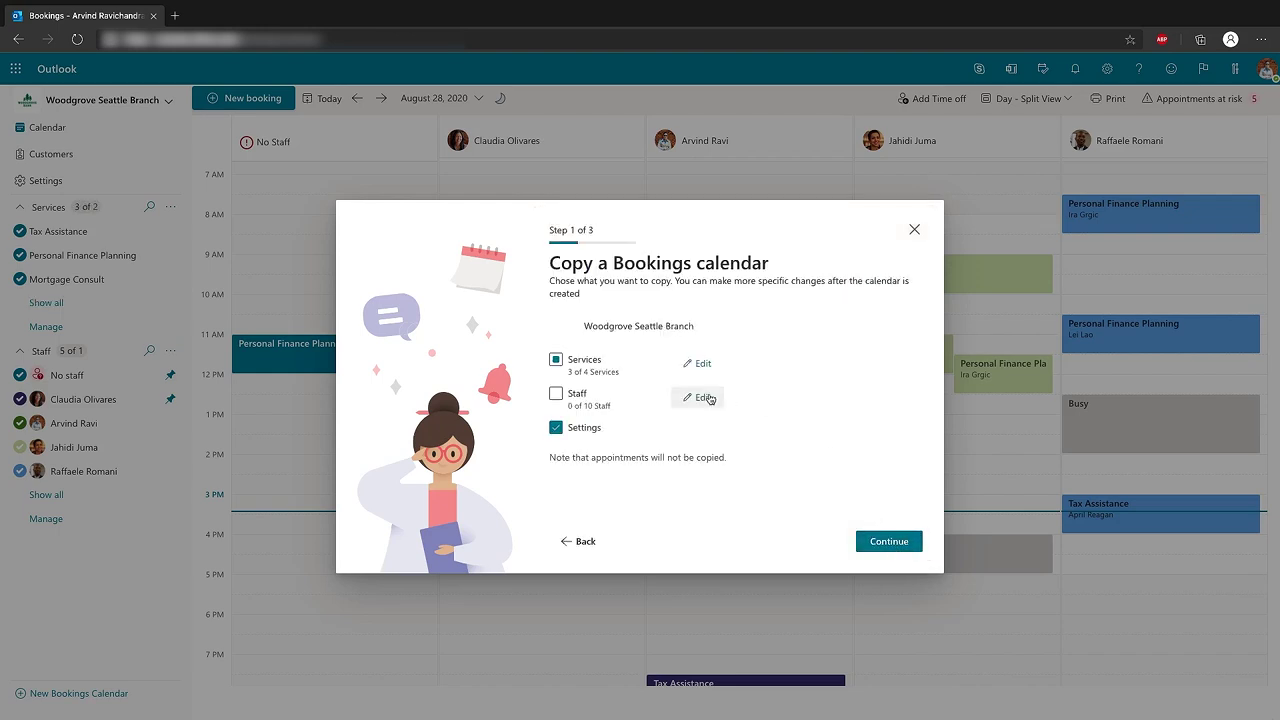
Include staff in the copy, keeping 7 of 10 members, and continue to naming
click(557, 394)
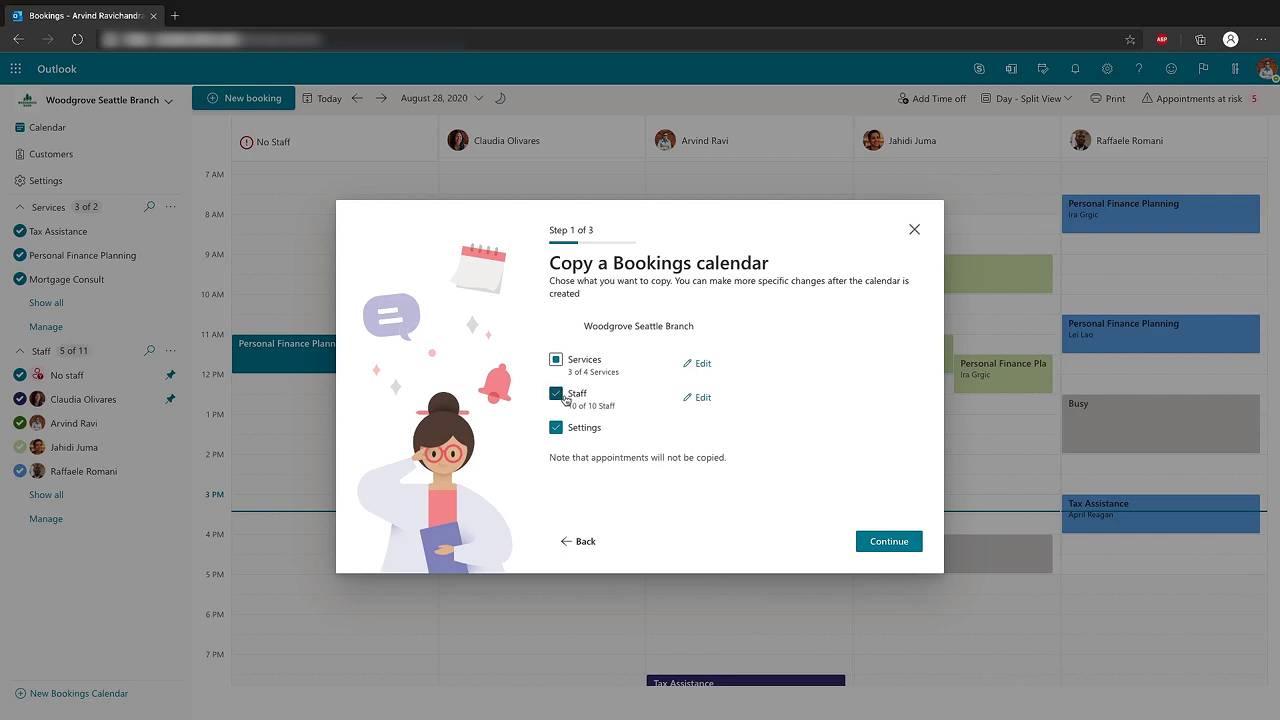
click(700, 402)
scroll(680, 430, down, 2)
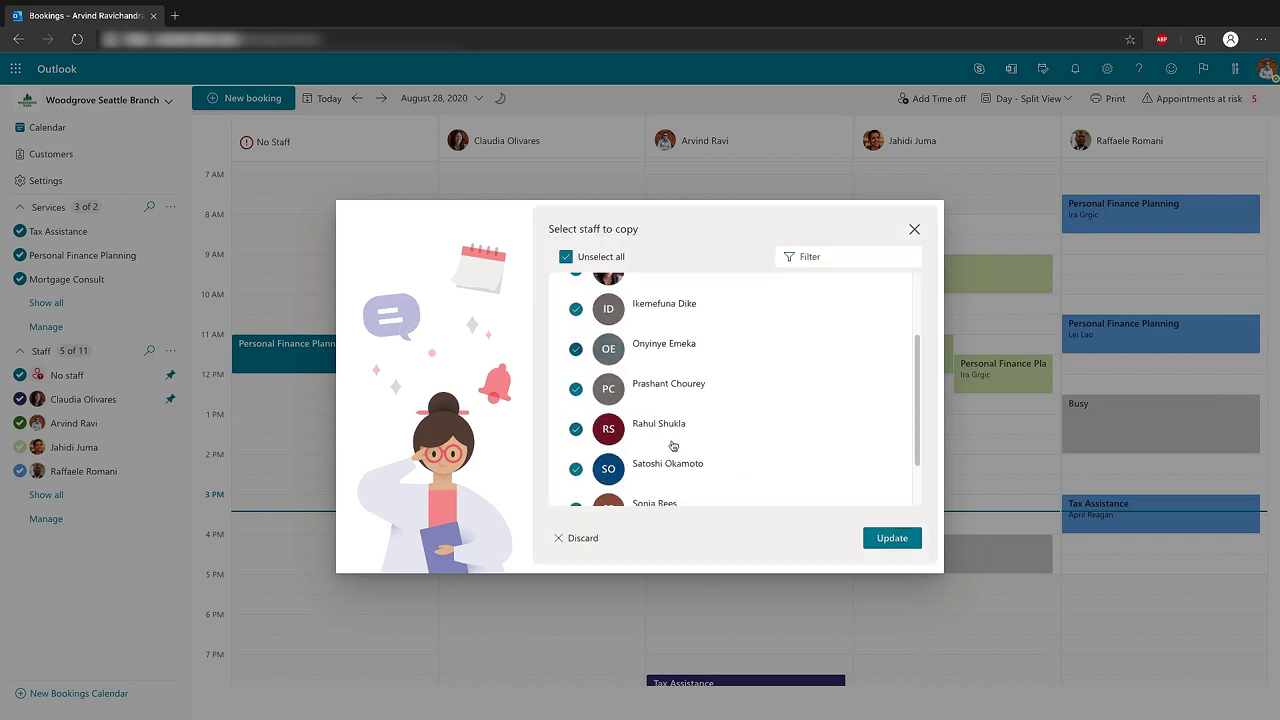
scroll(673, 445, down, 1)
click(576, 443)
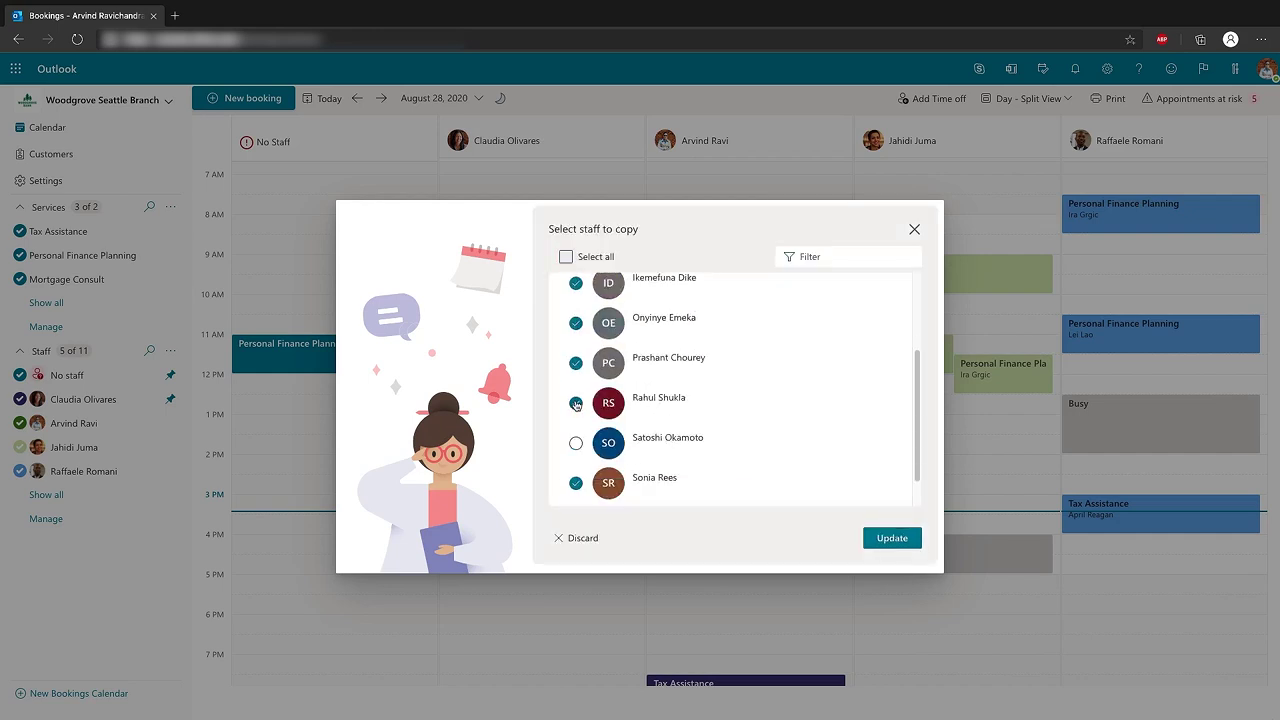
click(895, 538)
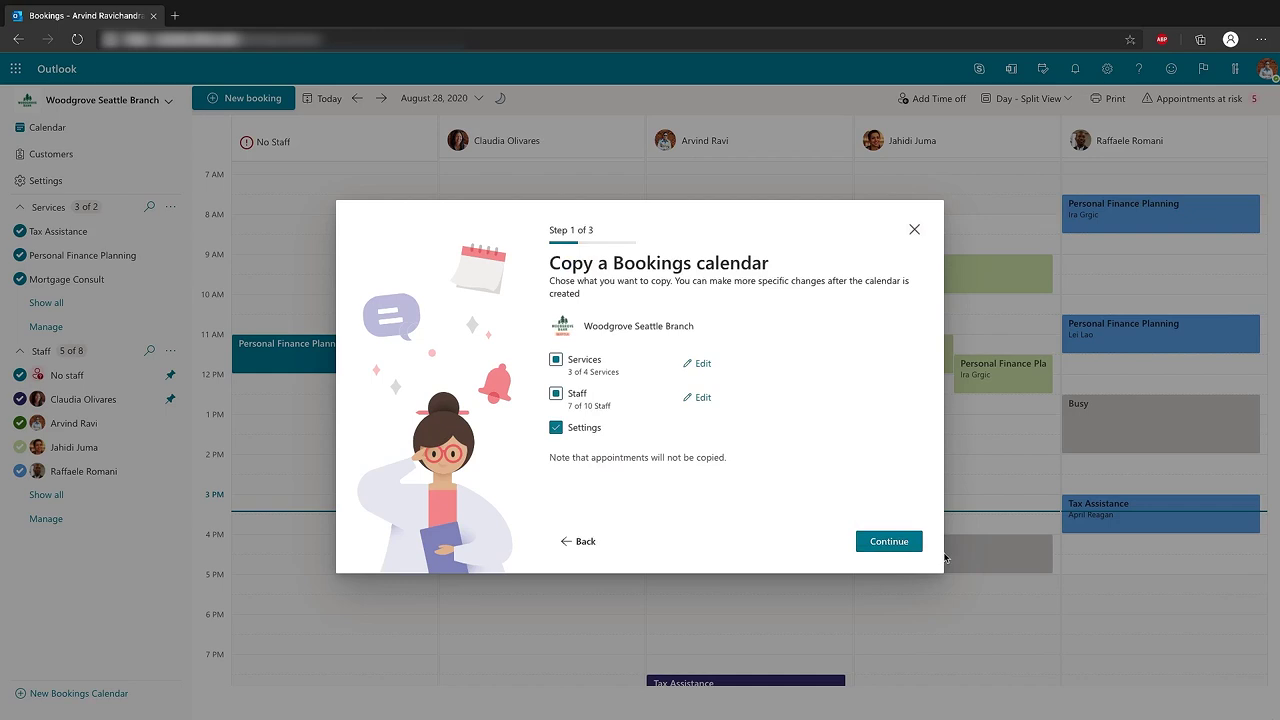
click(899, 543)
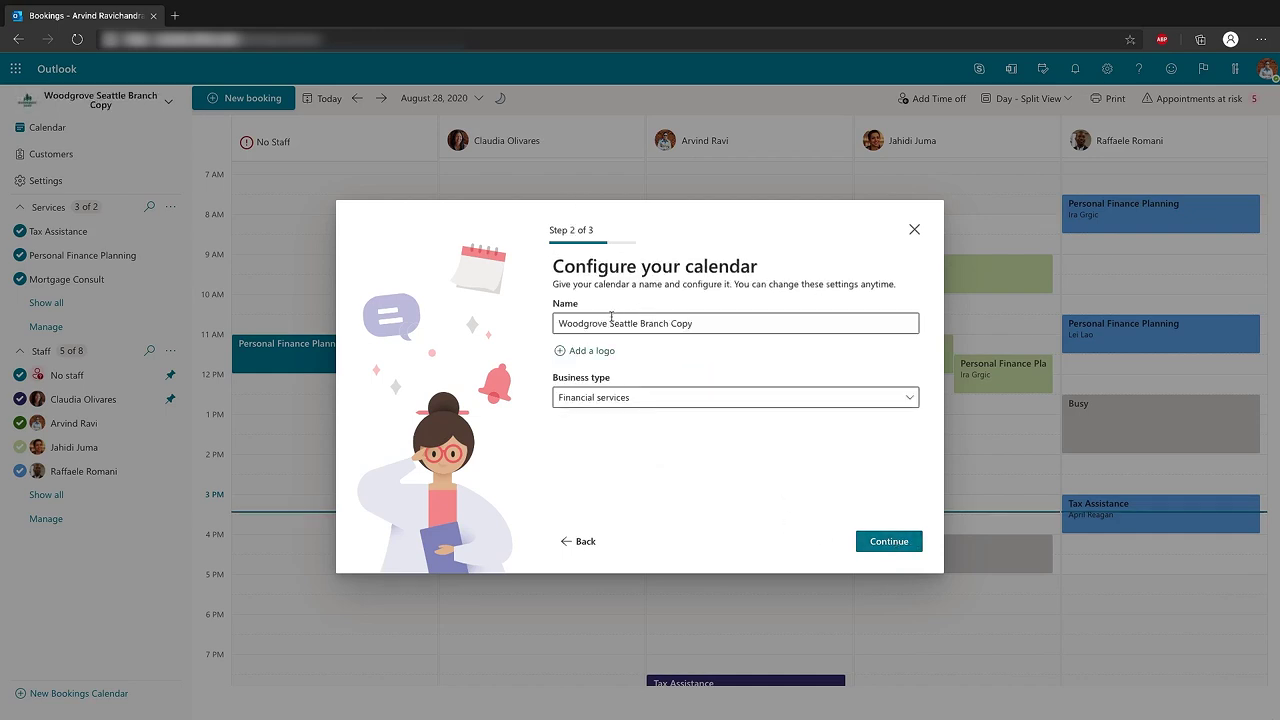
Rename the cloned calendar to 'Woodgrove Scranton Branch', dropping 'Copy' and replacing 'Seattle'
drag(669, 323, 698, 326)
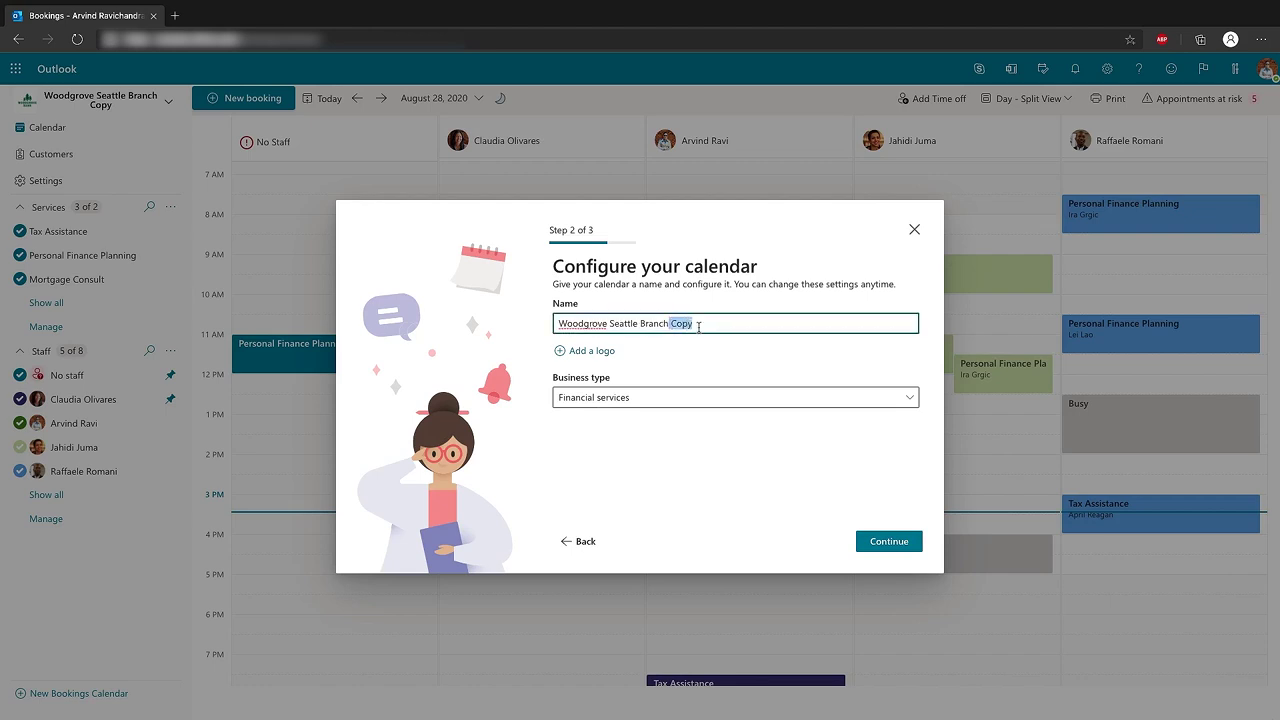
key(BackSpace)
drag(637, 325, 613, 326)
text(cranton)
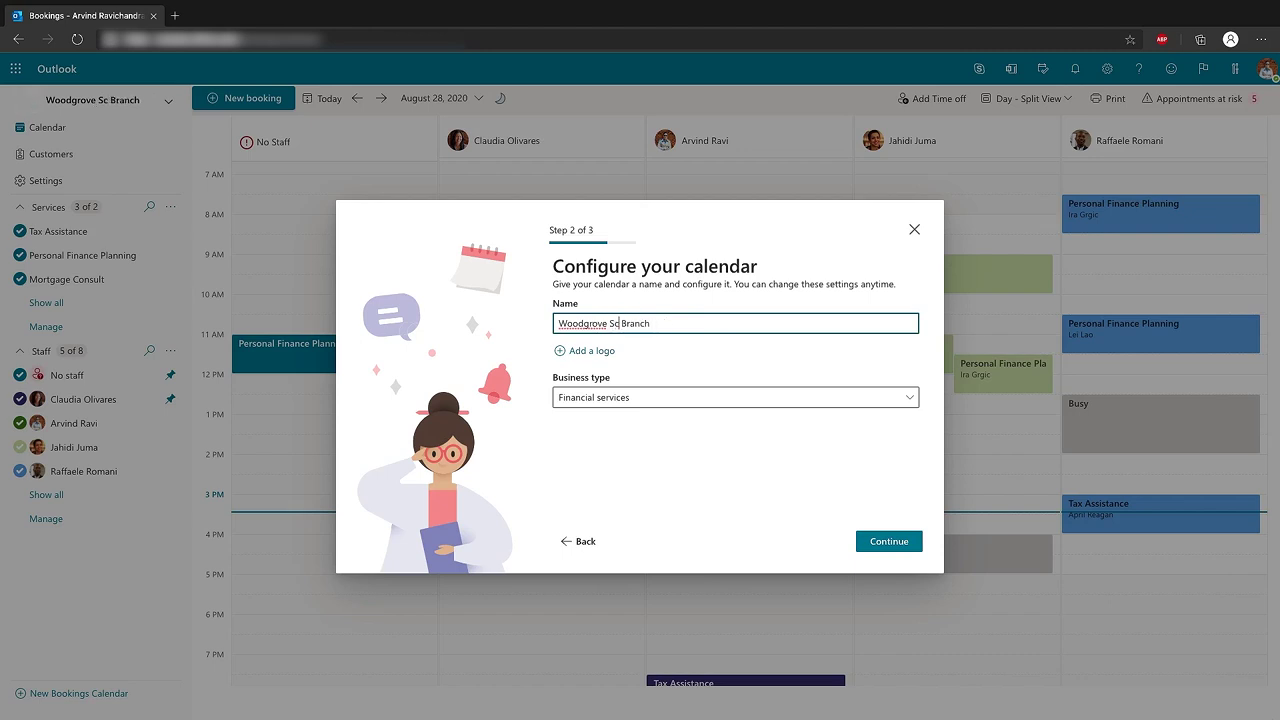
Add Woodgrove-Scranton.jpg as the calendar's logo
click(592, 356)
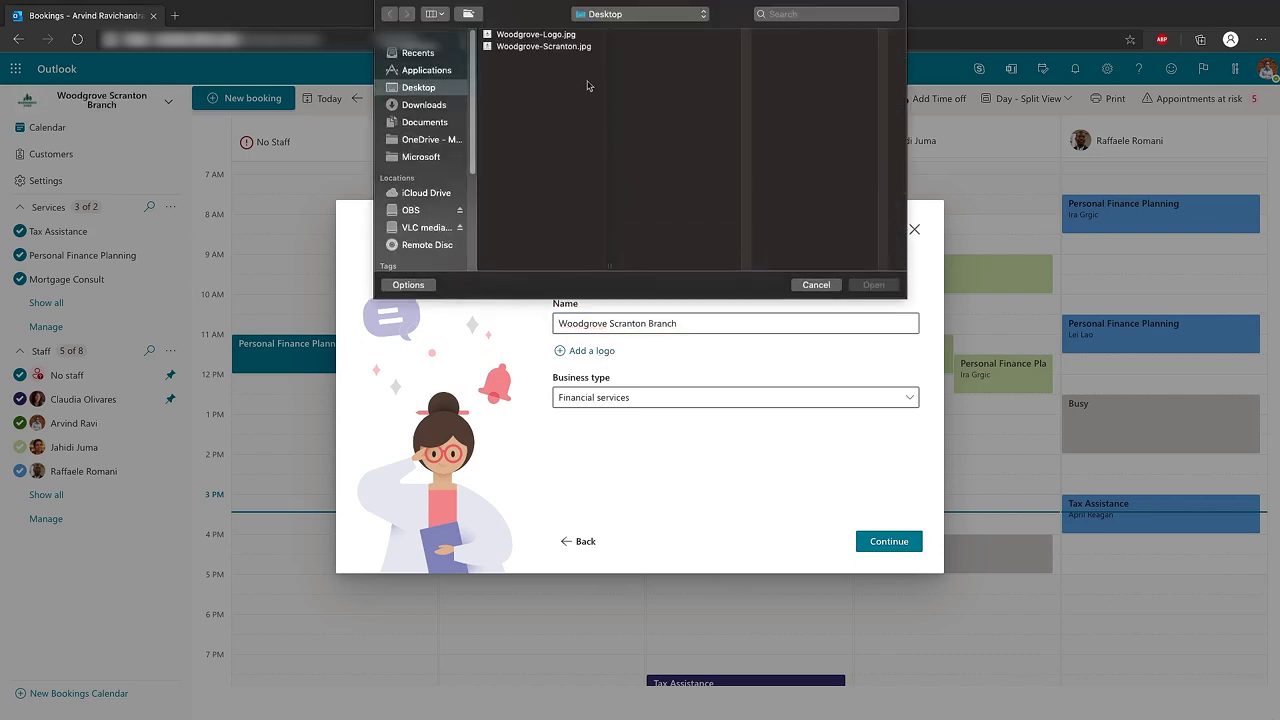
click(560, 47)
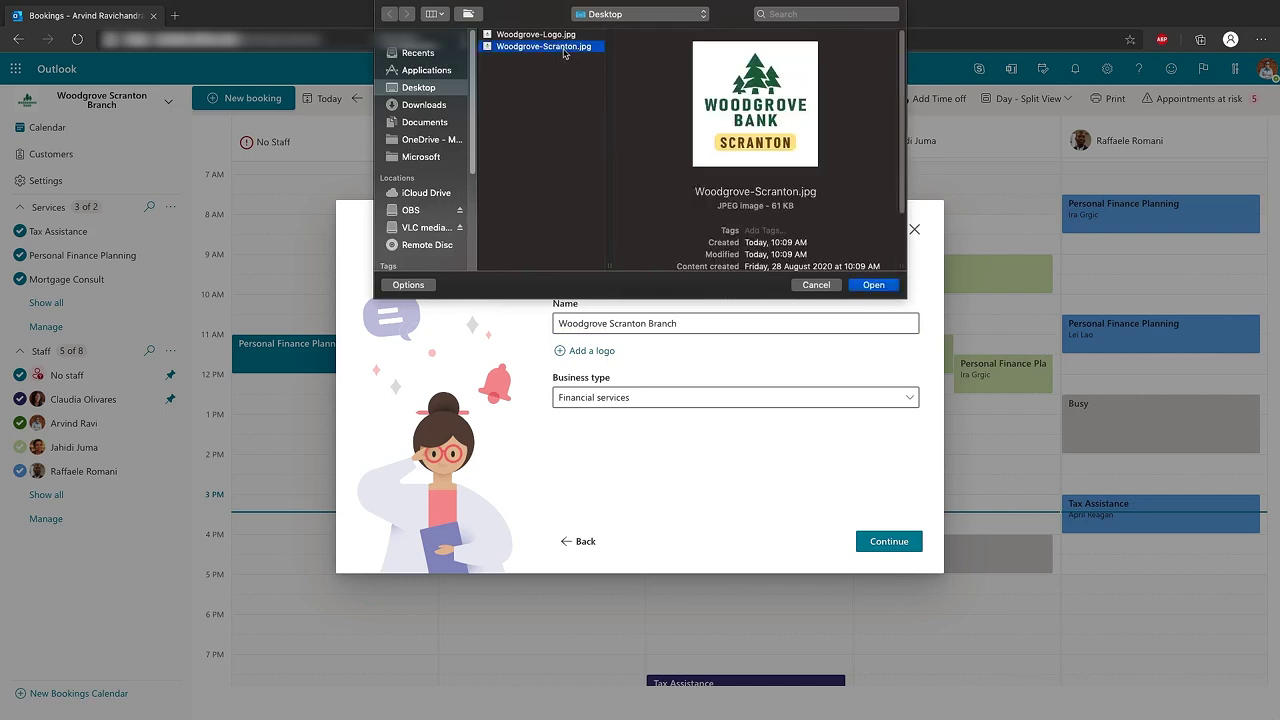
click(884, 286)
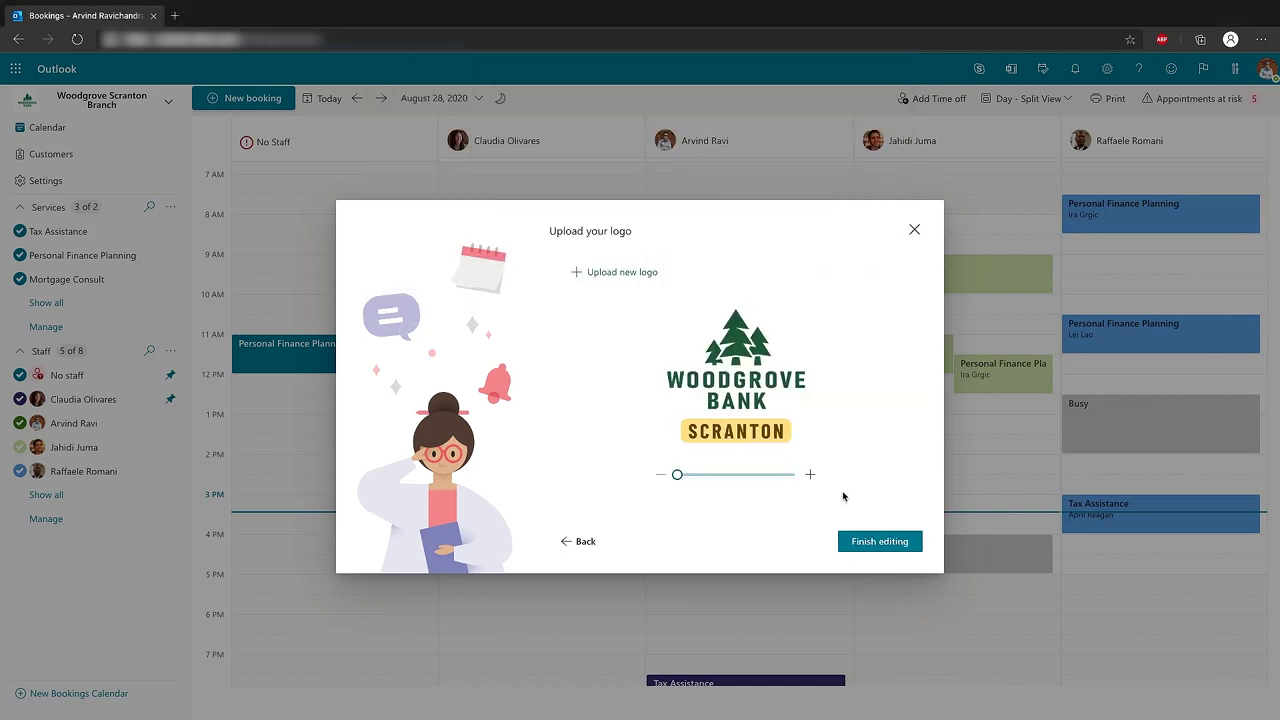
click(879, 541)
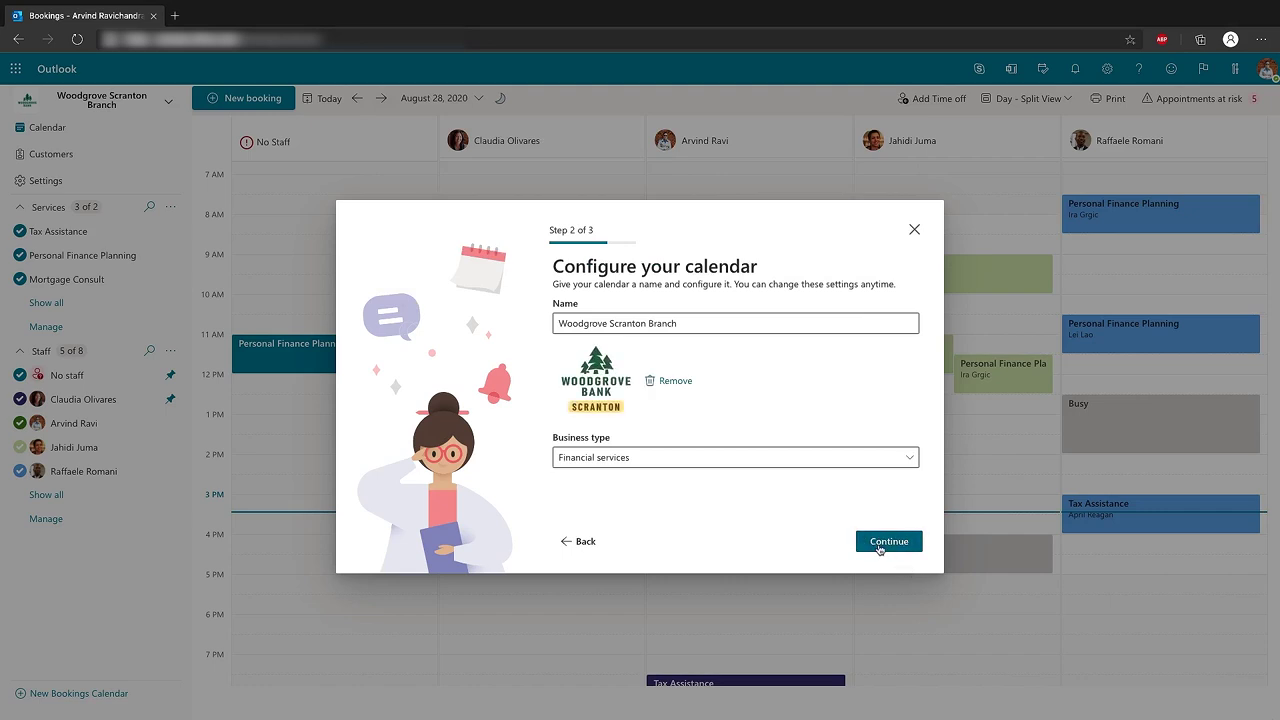
Allow anyone to book appointments and create the new calendar
click(879, 545)
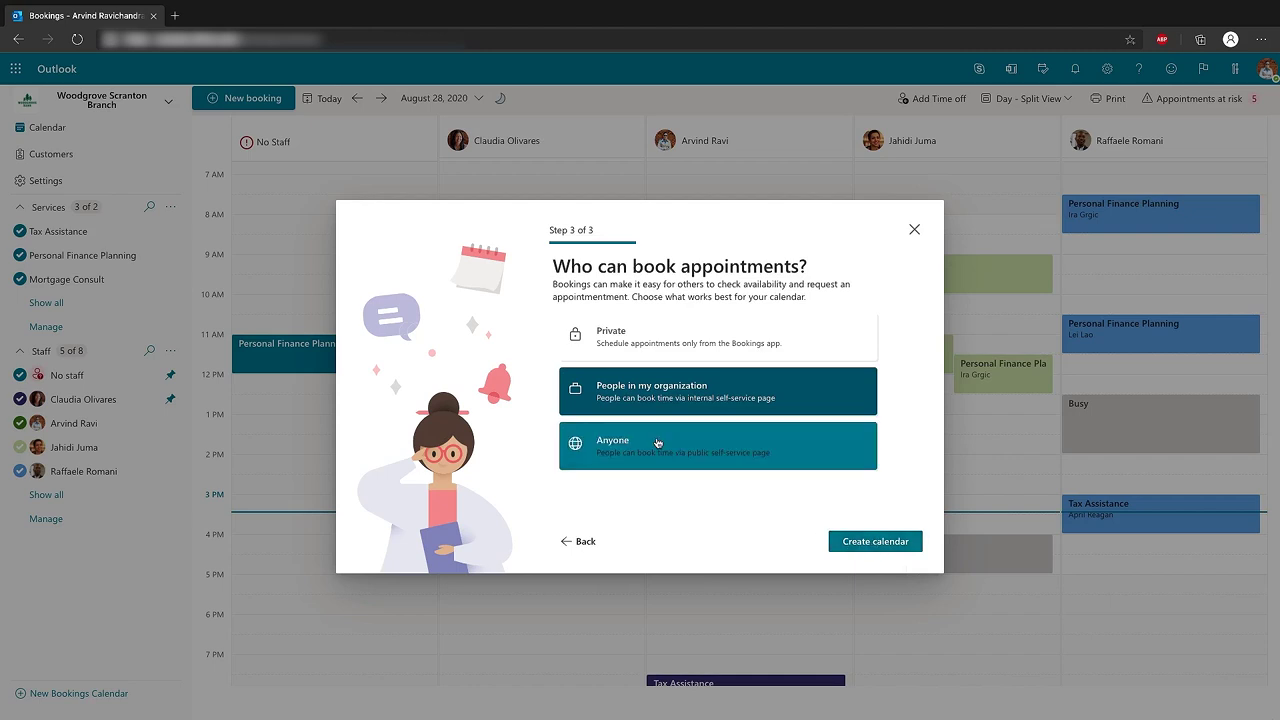
click(657, 442)
click(870, 545)
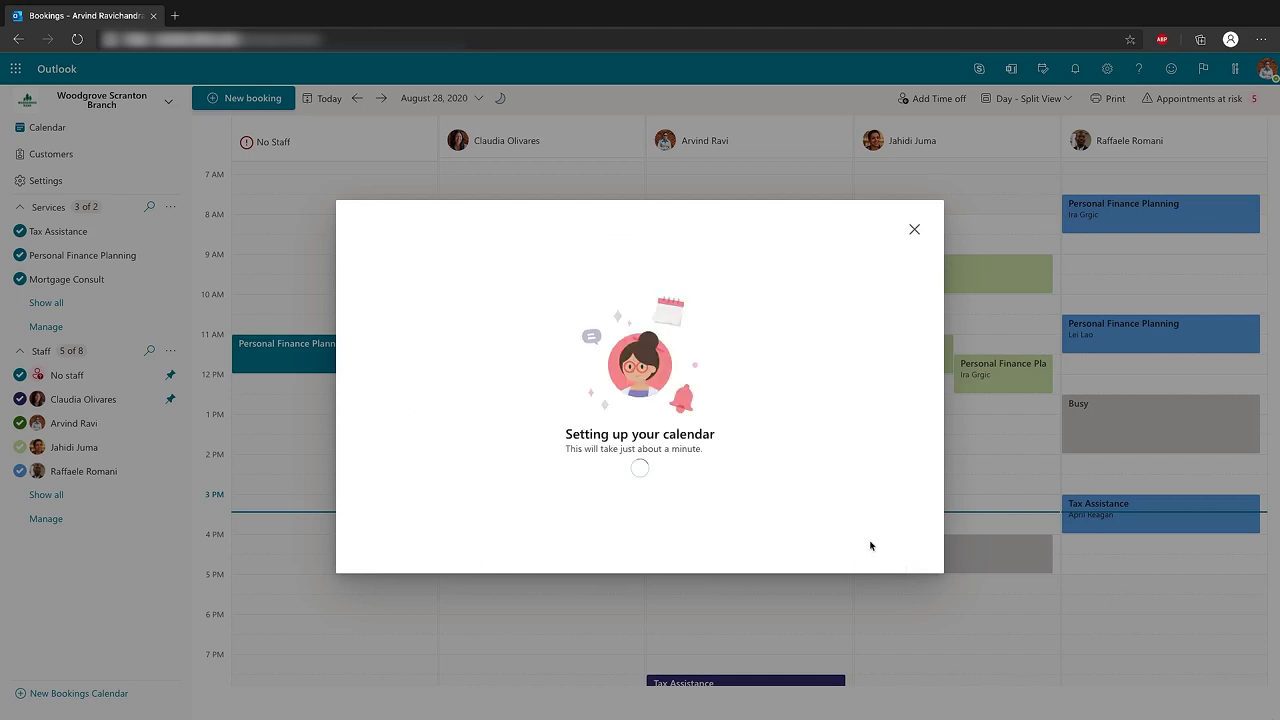